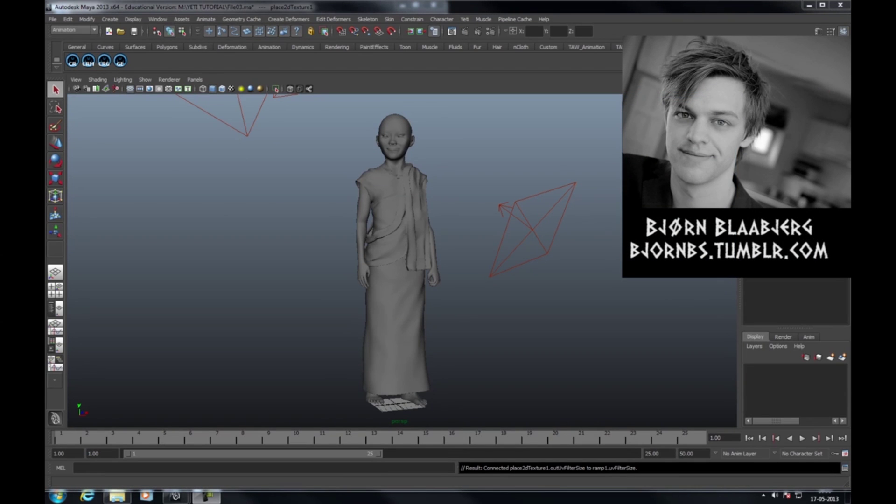
Switch to the YETI TUTORIAL folder and view the Project_Q movie and the Bear image, closing the folder window when finished
key(alt+Tab)
key(alt+Tab)
key(alt+Tab)
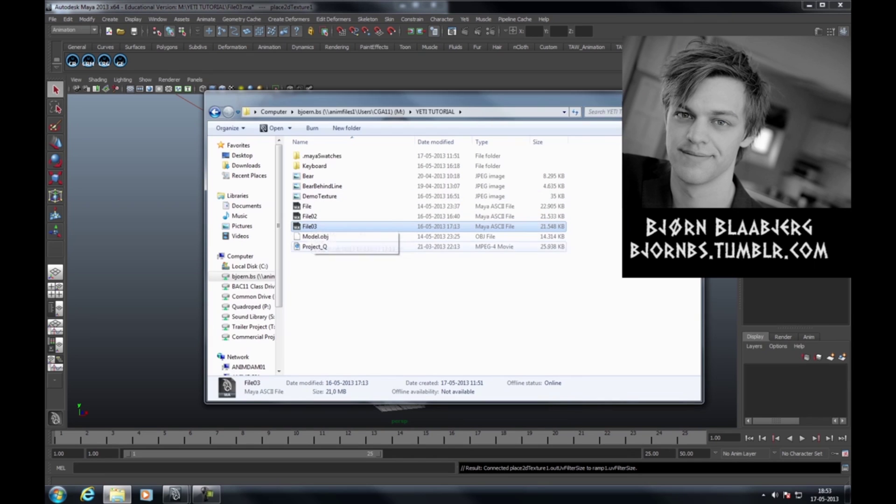
key(Down)
key(Down)
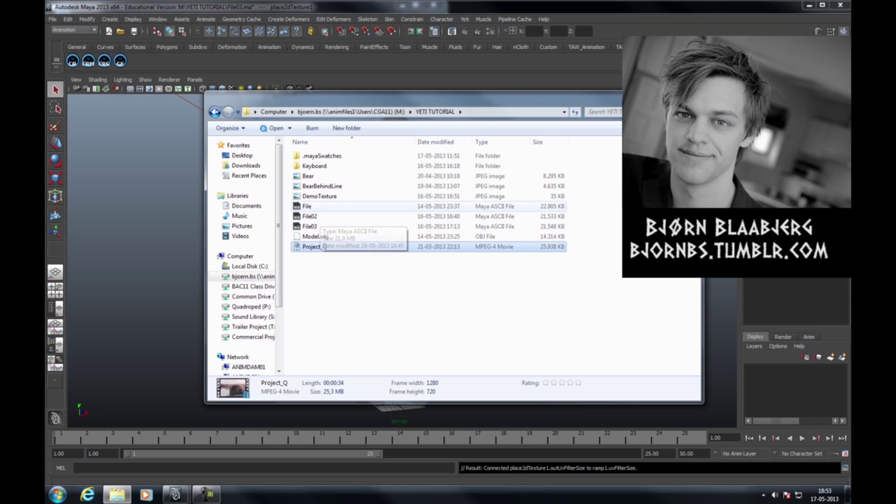
key(Return)
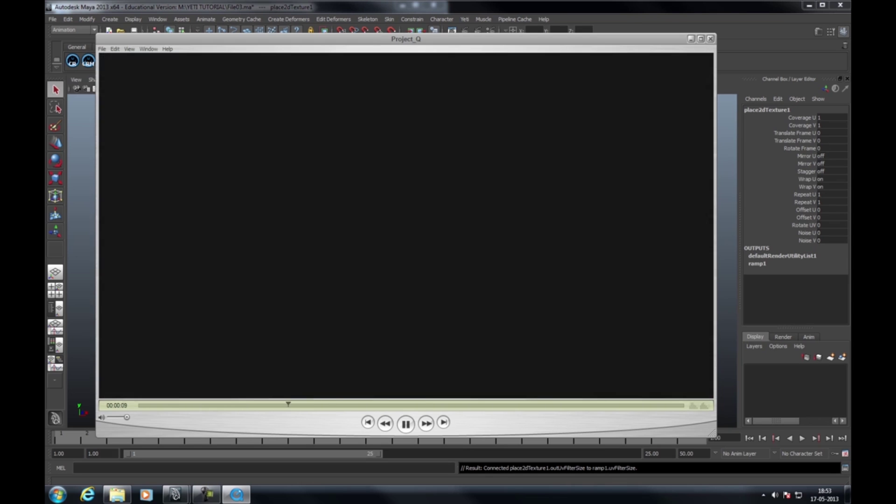
key(space)
click(711, 38)
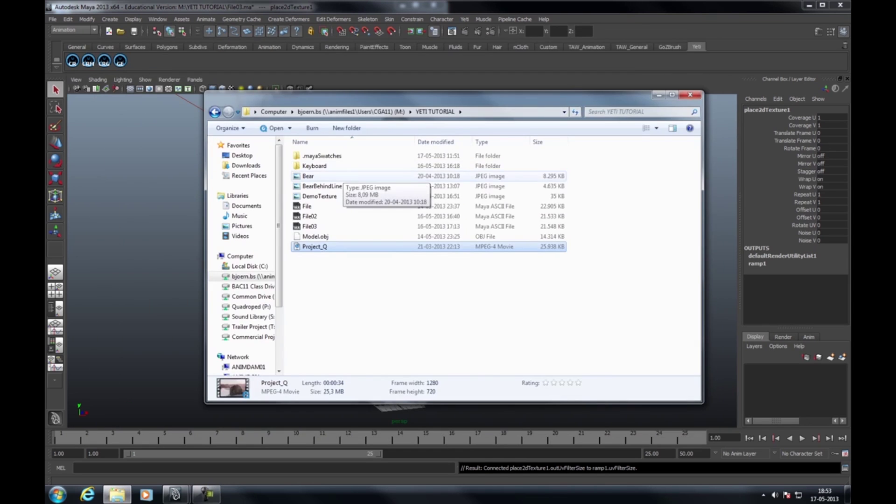
double_click(342, 177)
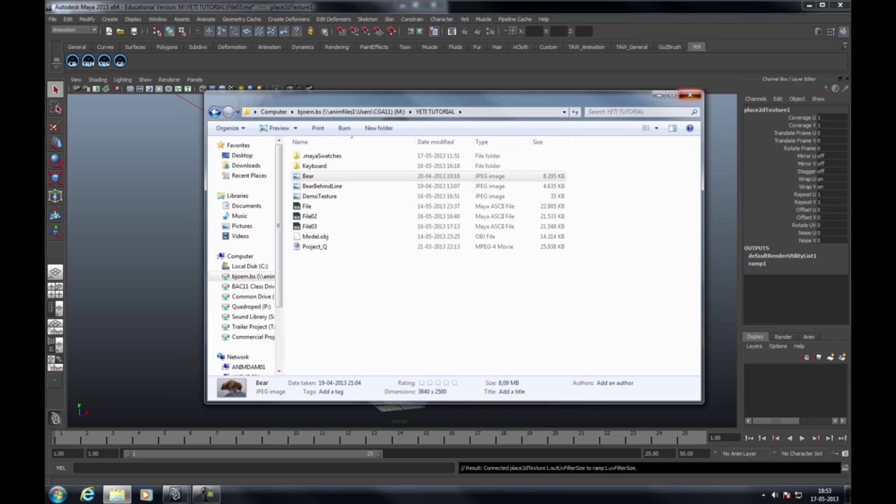
click(690, 95)
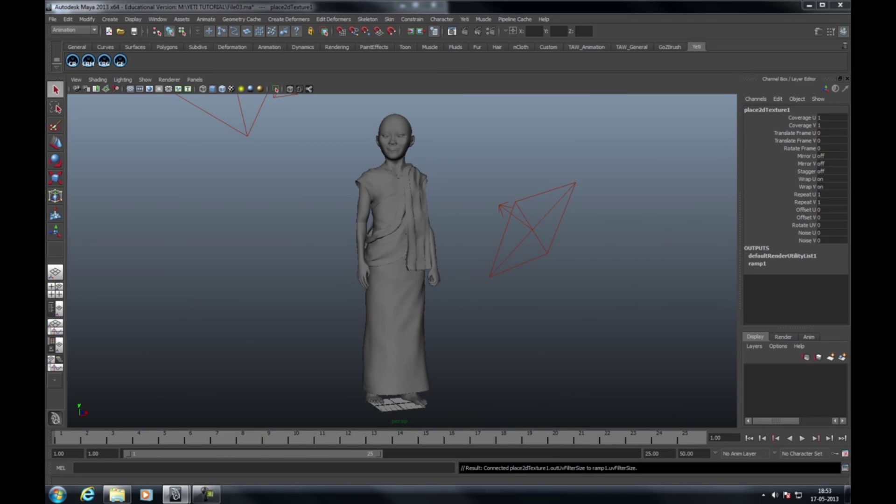
Select the character's head mesh and create a Yeti node on it
click(395, 138)
key(f)
alt+drag(395, 224, 448, 210)
click(583, 201)
alt+middle_drag(448, 210, 406, 218)
alt+drag(406, 219, 395, 219)
click(396, 219)
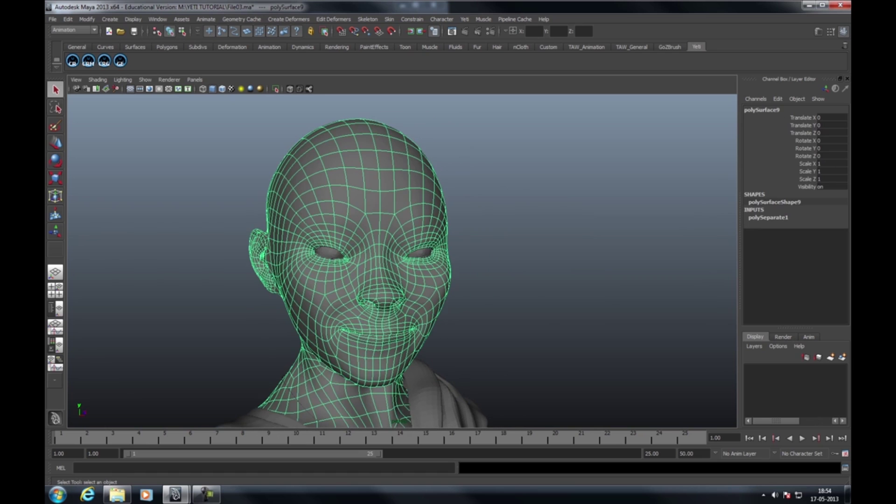
alt+middle_drag(396, 219, 408, 227)
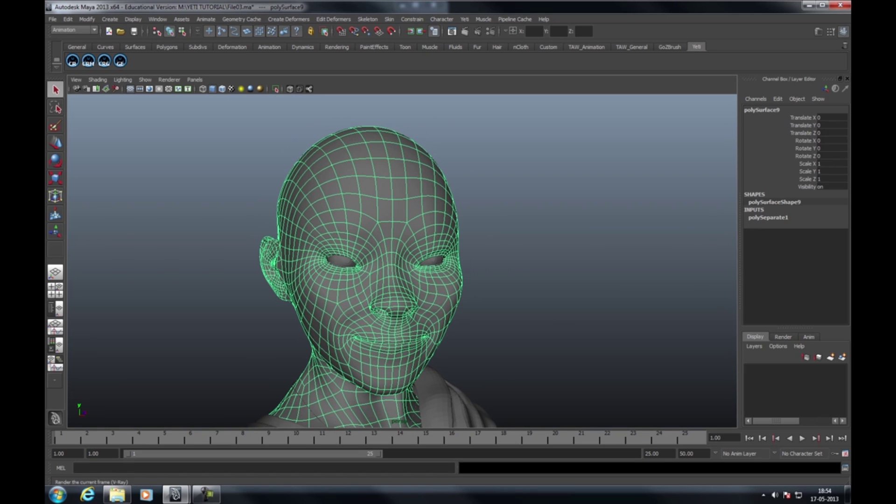
click(464, 19)
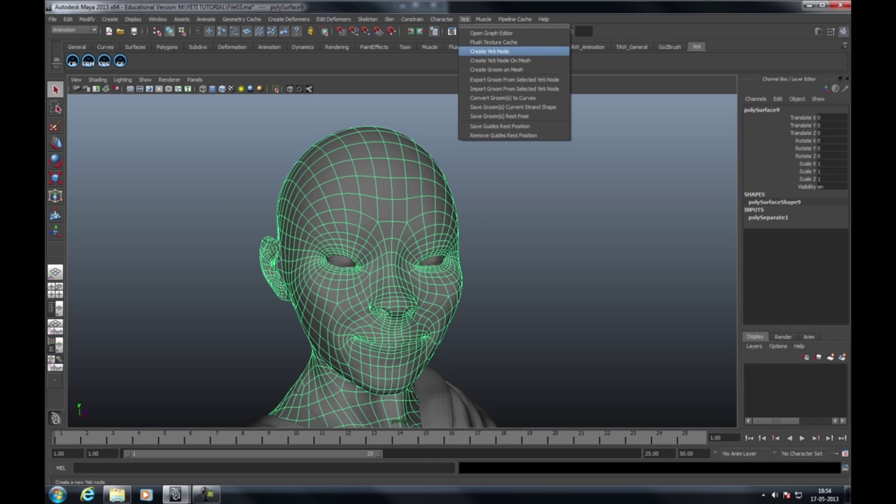
click(501, 60)
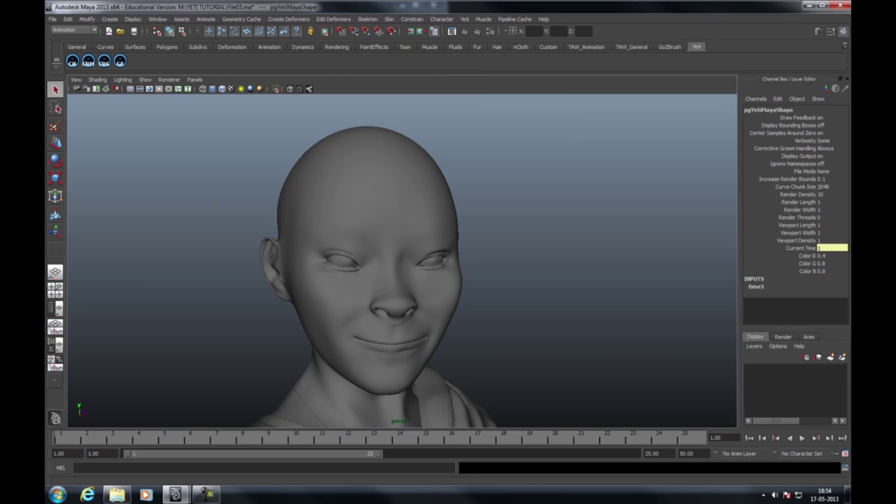
Rename the new pgYetiMaya node to My_Fur in the Outliner
drag(174, 99, 144, 109)
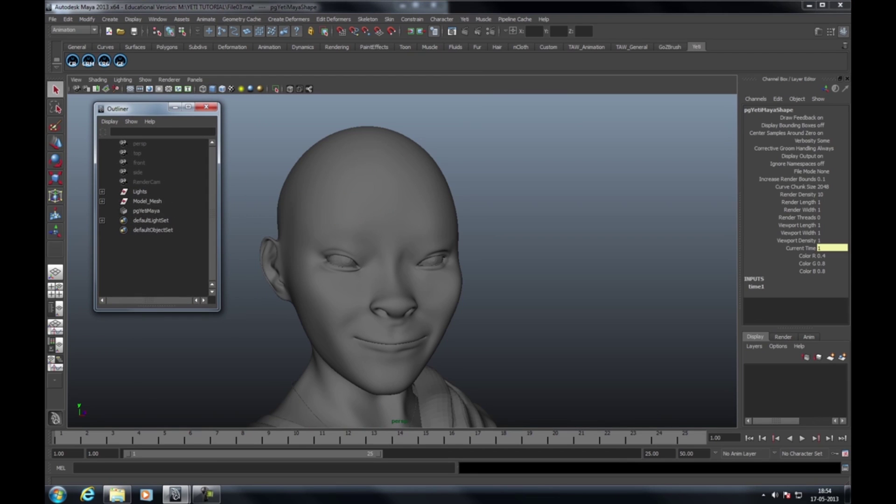
click(146, 211)
double_click(147, 211)
text(My)
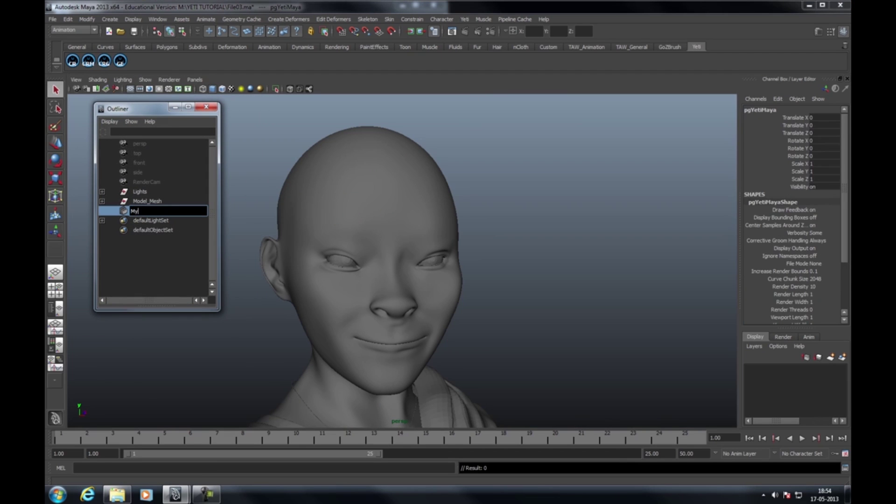
text(_Fur)
key(Return)
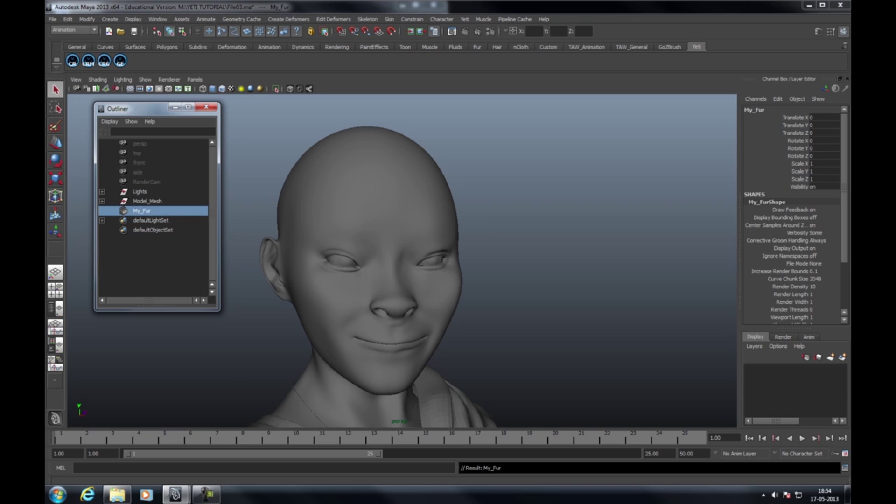
drag(144, 109, 135, 111)
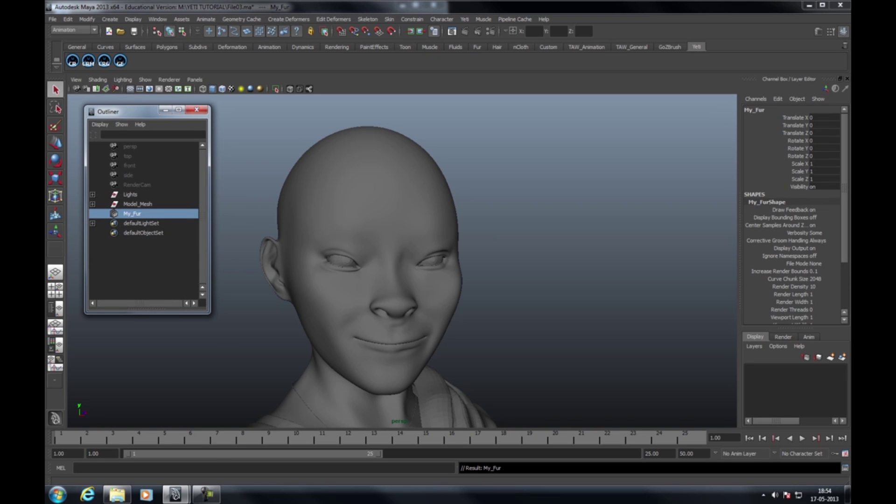
Show the attributes of My_FurShape and open its Yeti graph editor beside the character's head
click(818, 31)
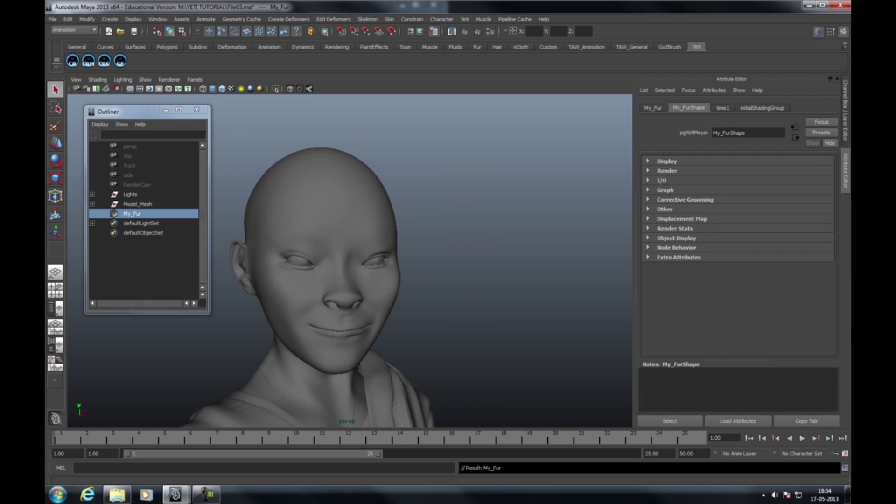
click(661, 180)
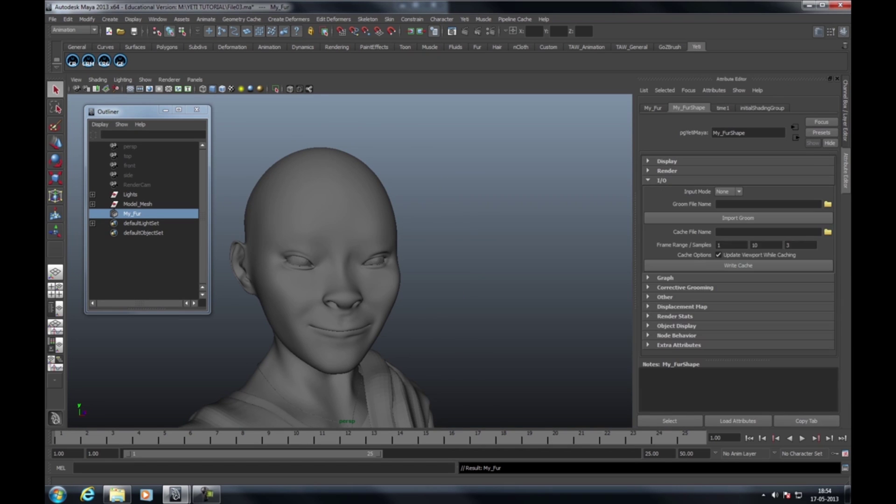
click(661, 180)
click(665, 189)
click(728, 203)
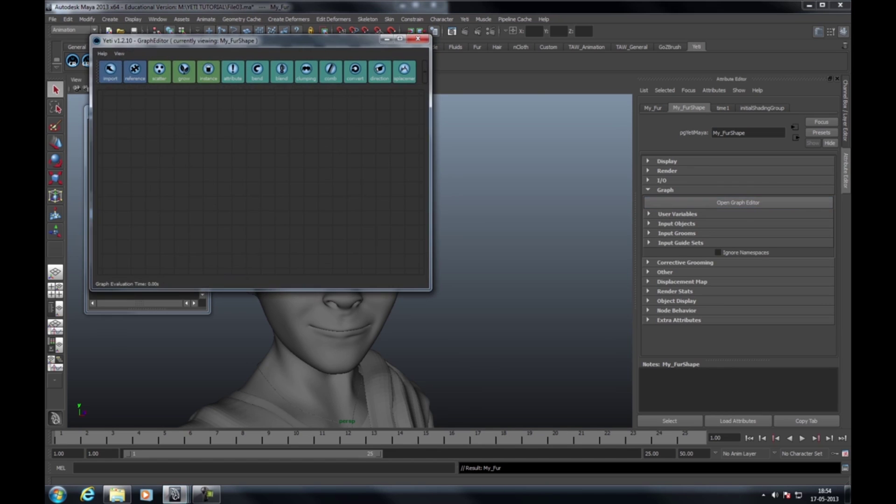
drag(303, 41, 664, 78)
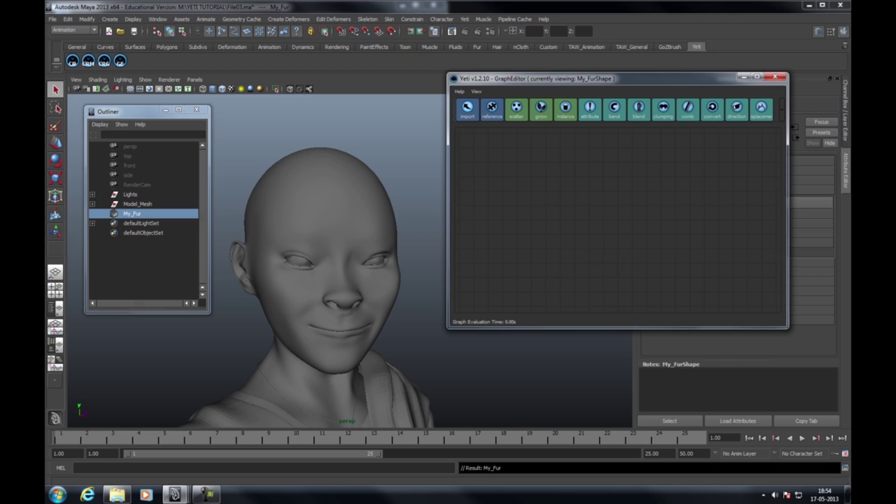
Add an import node and a scatter node connected to its output, and display the scatter node's result
click(467, 110)
drag(617, 218, 510, 196)
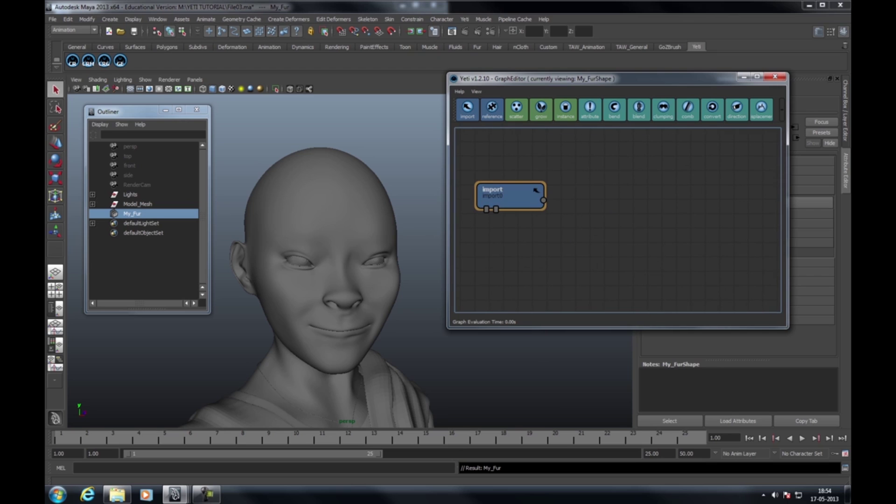
click(516, 108)
click(606, 200)
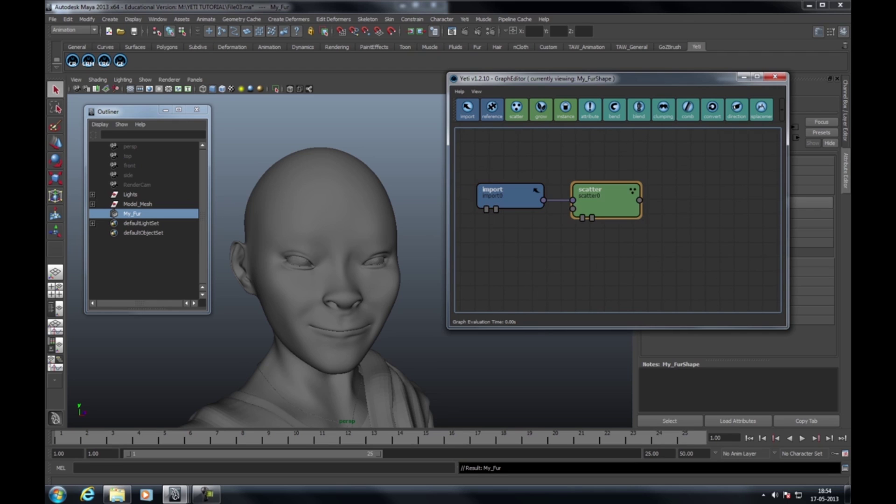
click(582, 218)
Add a grow node connected to the scatter node, display its fibres on the head, and close the graph editor
click(541, 109)
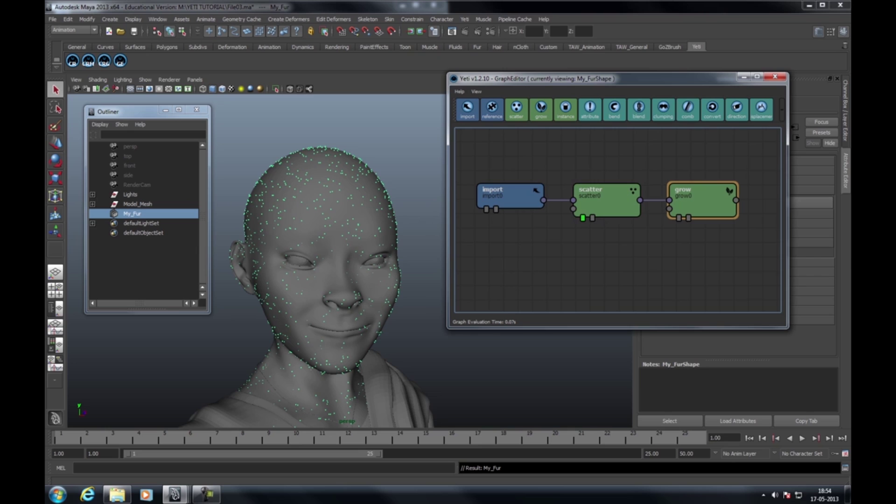
click(679, 218)
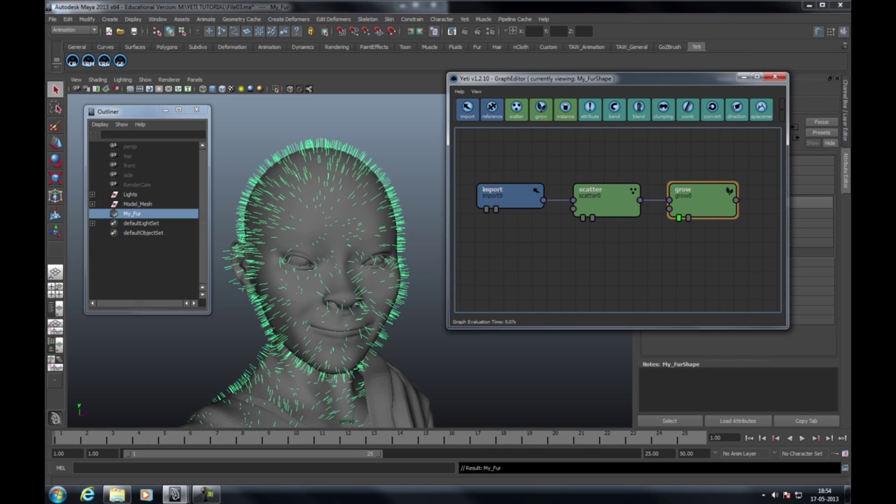
double_click(703, 204)
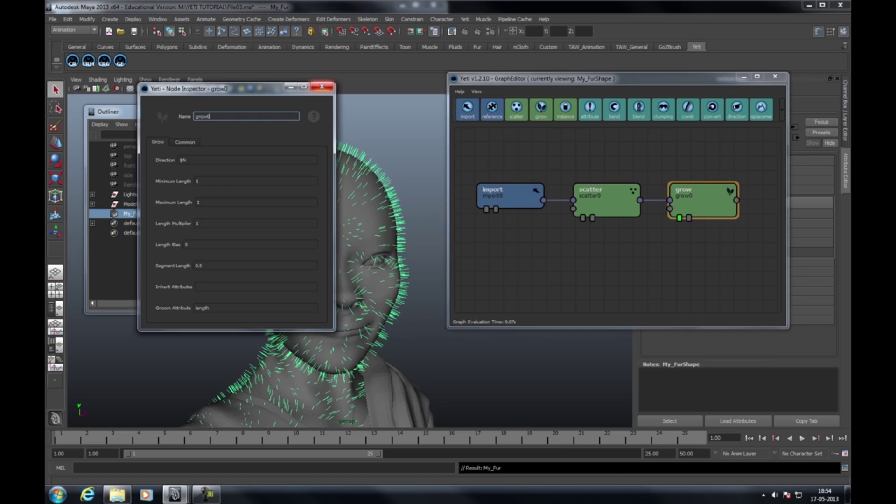
click(321, 86)
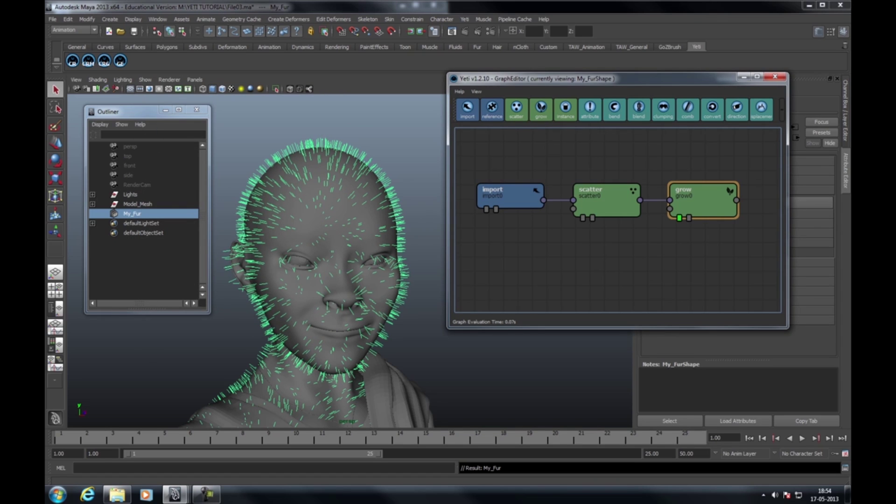
drag(654, 79, 726, 132)
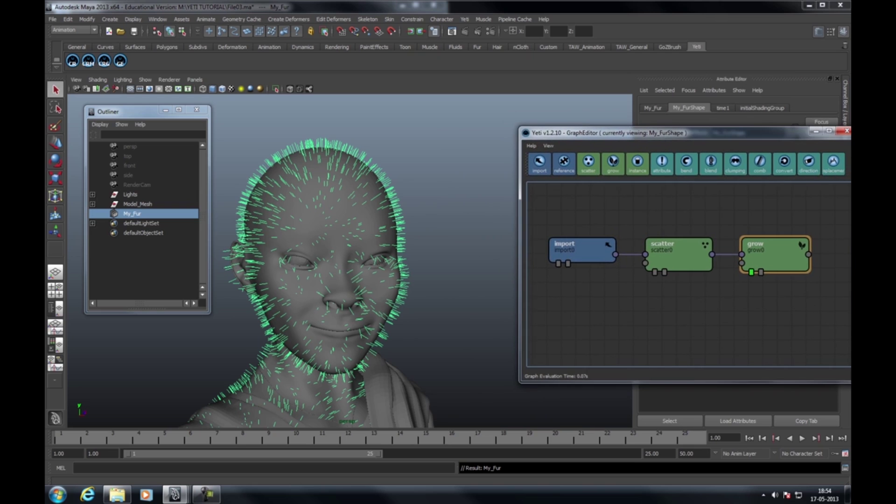
click(847, 131)
Create a Yeti groom on the head mesh and name it My_Groom
click(137, 204)
click(464, 20)
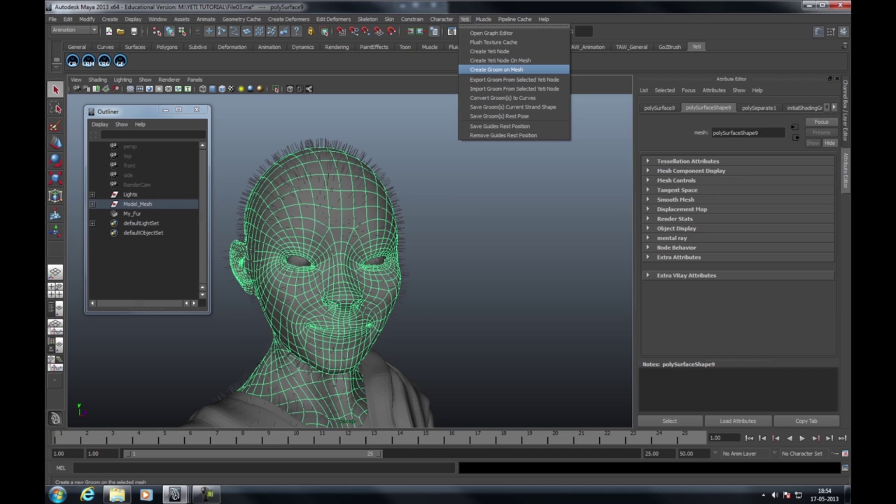
click(496, 69)
double_click(137, 224)
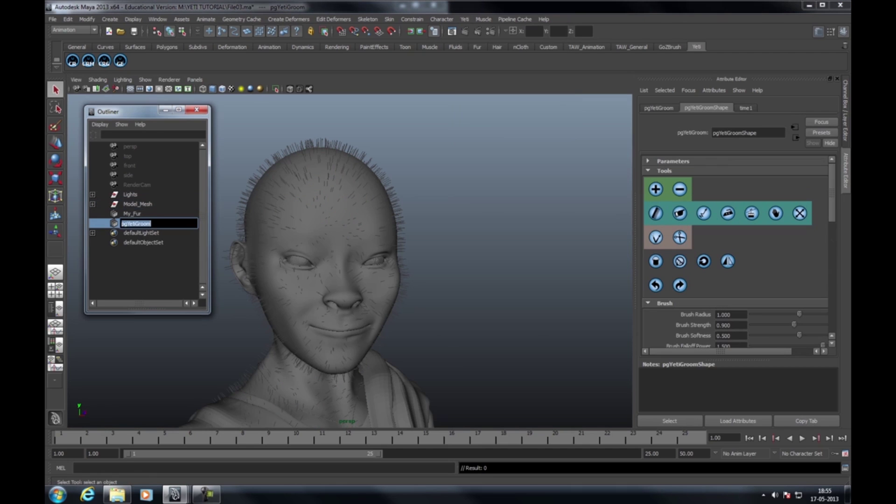
text(My_Groom)
key(Return)
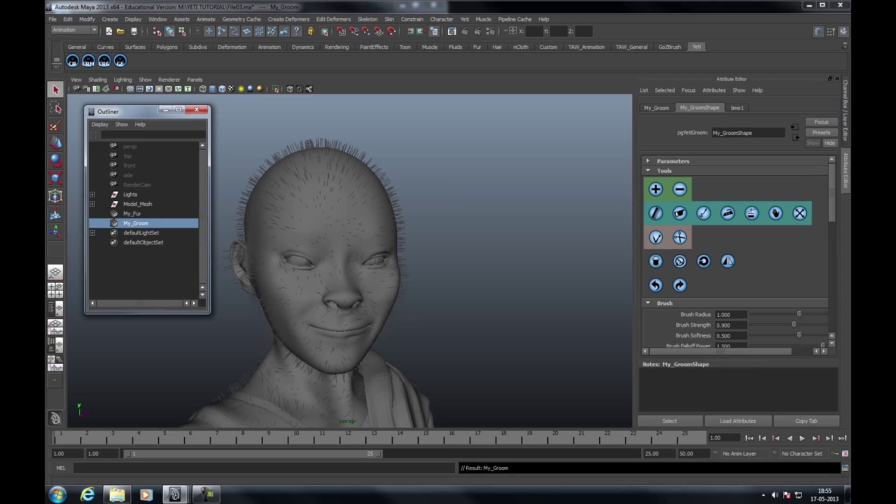
Using the add strands tool on My_Groom, set the brush radius to 2.46 and paint strands over the top of the head
click(132, 214)
click(135, 224)
click(649, 162)
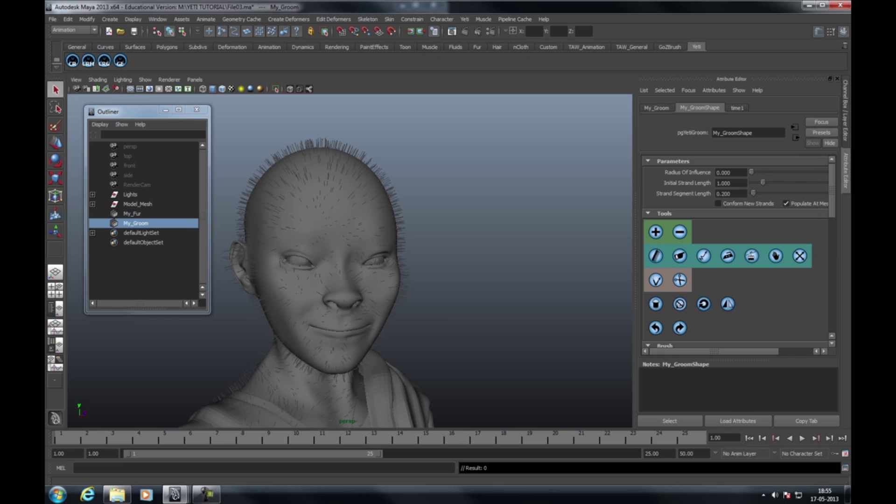
scroll(738, 252, down, 8)
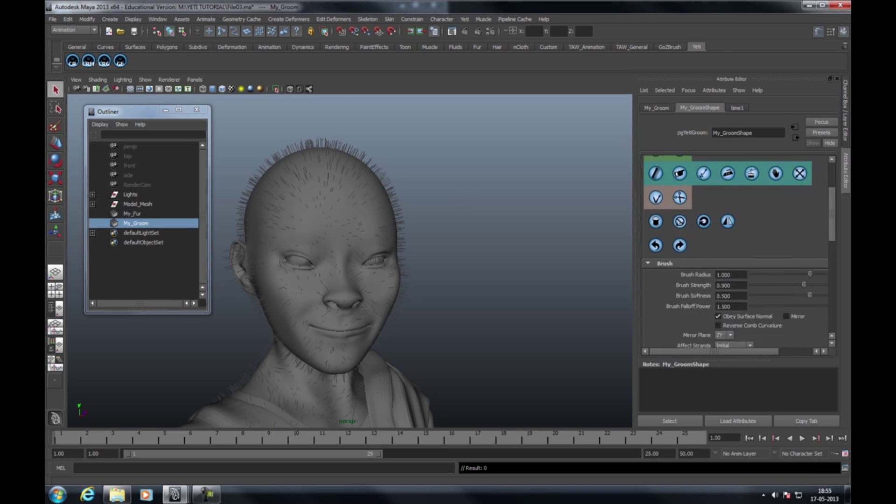
scroll(737, 252, up, 8)
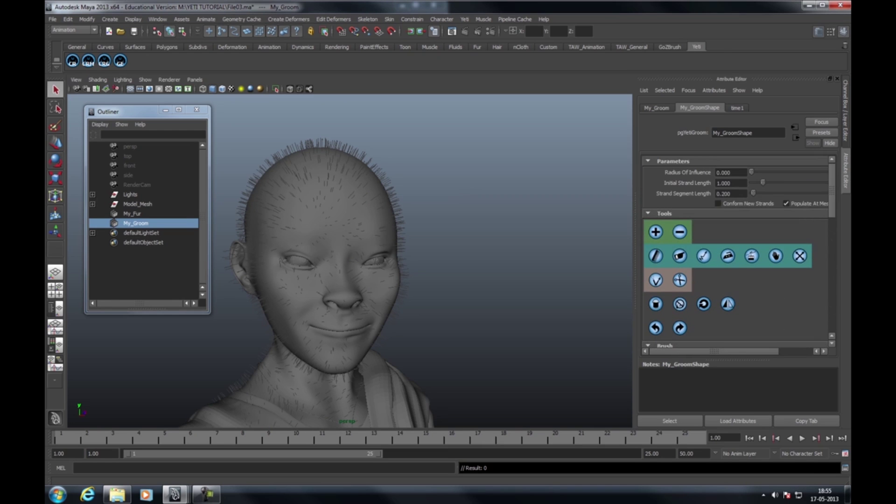
click(655, 232)
alt+drag(304, 196, 351, 242)
middle_drag(336, 232, 340, 236)
mouse_move(349, 244)
mouse_down()
mouse_move(330, 233)
mouse_move(360, 226)
mouse_move(309, 179)
mouse_move(366, 201)
mouse_move(420, 176)
mouse_move(386, 176)
mouse_move(354, 228)
mouse_move(356, 270)
mouse_move(393, 164)
mouse_move(327, 205)
mouse_move(270, 217)
mouse_up()
mouse_move(310, 184)
mouse_down()
mouse_move(321, 250)
mouse_move(350, 274)
mouse_move(339, 278)
mouse_move(314, 214)
mouse_up()
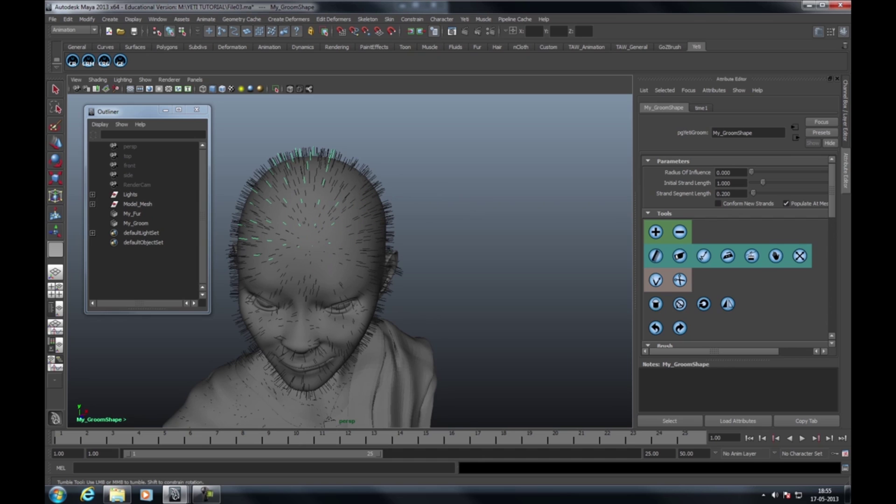
Turn off Populate At Mesh Points in Radius for My_Groom and widen the attribute editor
scroll(735, 252, down, 5)
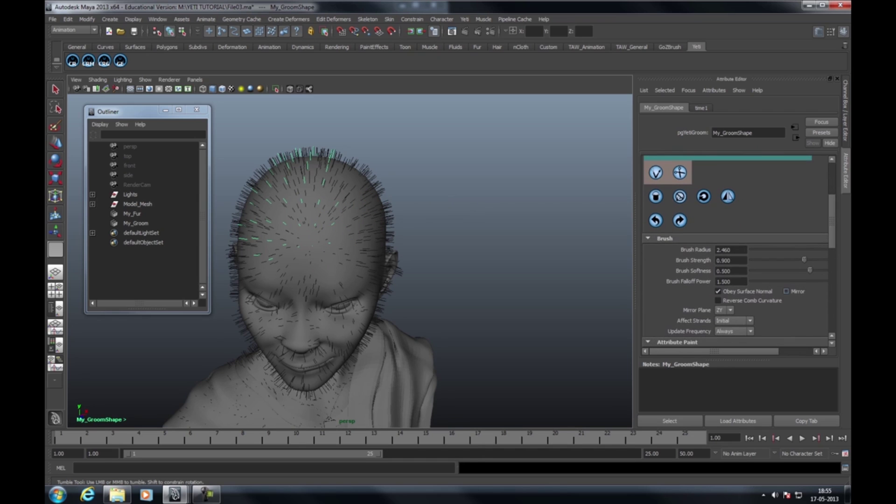
scroll(735, 252, up, 5)
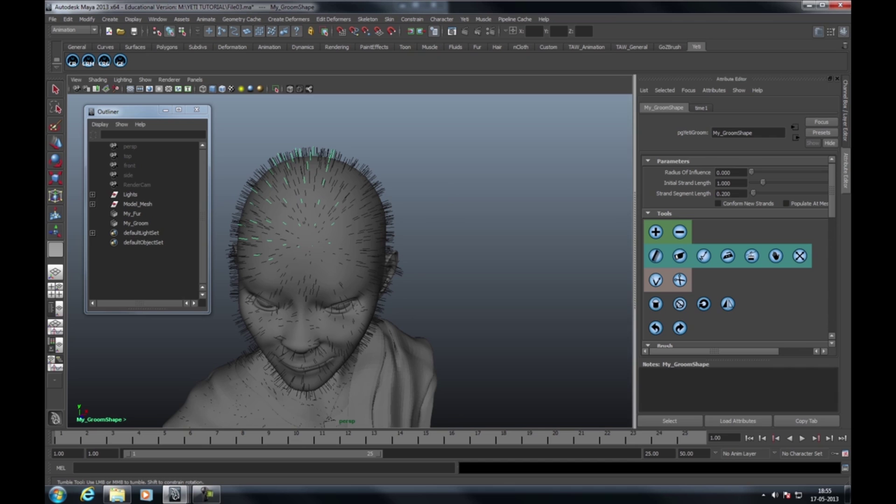
drag(635, 252, 581, 252)
alt+drag(282, 192, 390, 240)
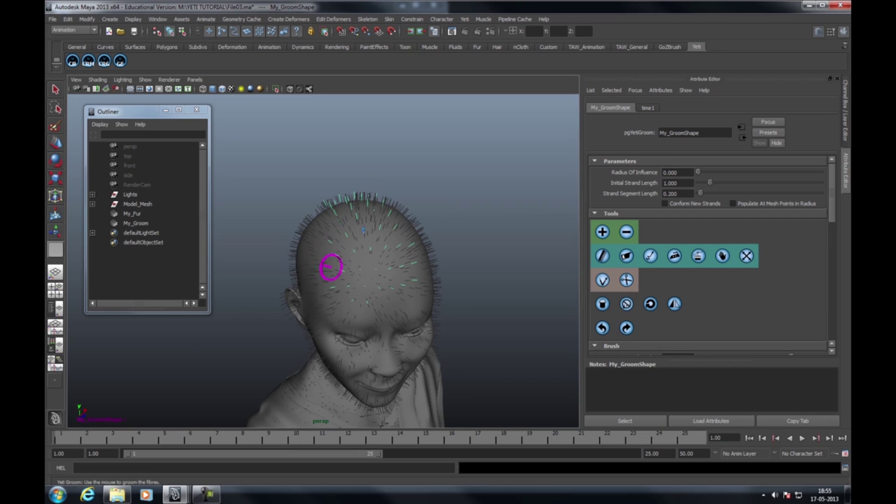
mouse_move(415, 266)
alt+mouse_down()
mouse_move(332, 284)
mouse_move(380, 295)
mouse_move(386, 288)
mouse_move(371, 291)
alt+mouse_up()
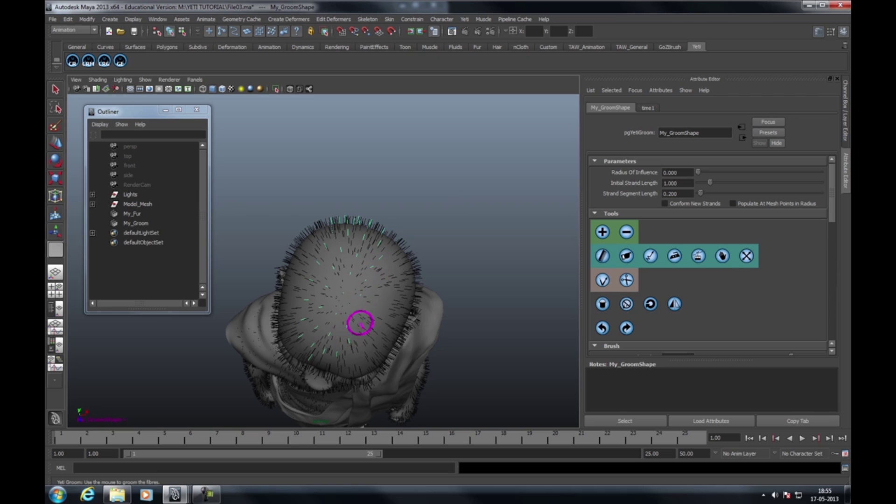
mouse_move(387, 255)
alt+mouse_down()
mouse_move(295, 238)
mouse_move(280, 212)
alt+mouse_up()
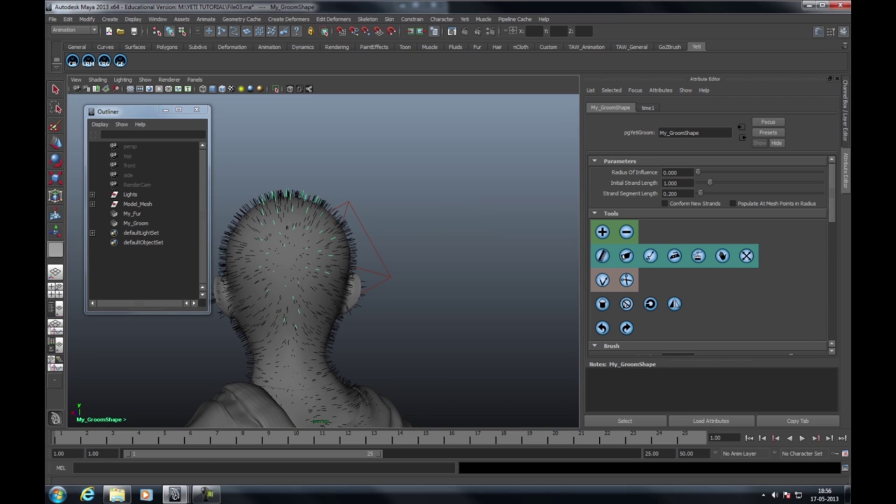
mouse_move(329, 234)
alt+mouse_down()
mouse_move(333, 247)
mouse_move(324, 241)
mouse_move(326, 213)
mouse_move(344, 196)
mouse_move(366, 204)
alt+mouse_up()
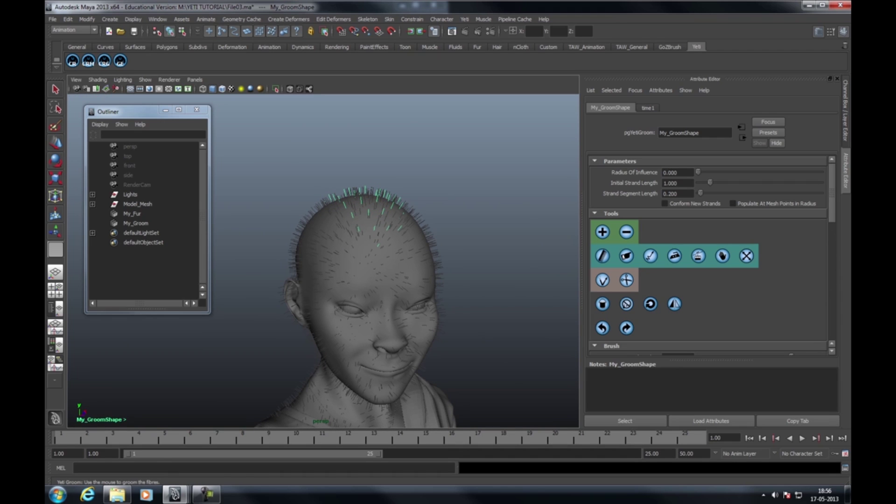
Add My_Groom to the input grooms of the My_Fur node
click(132, 214)
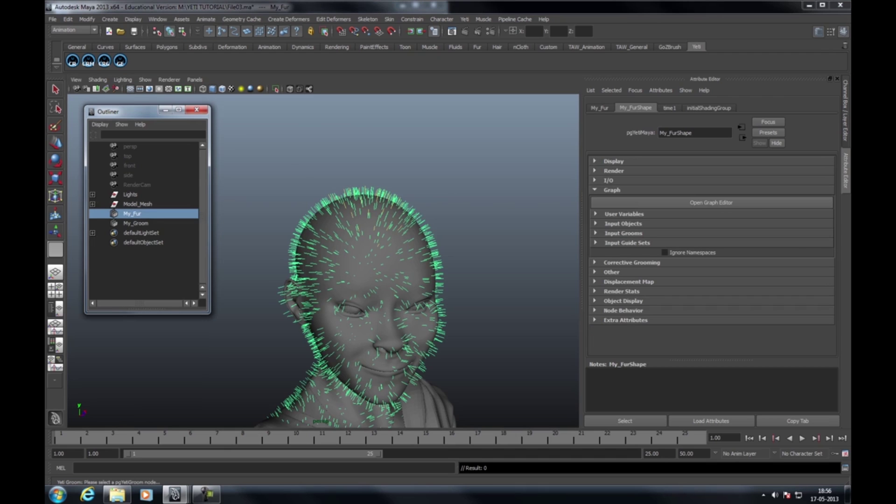
click(711, 203)
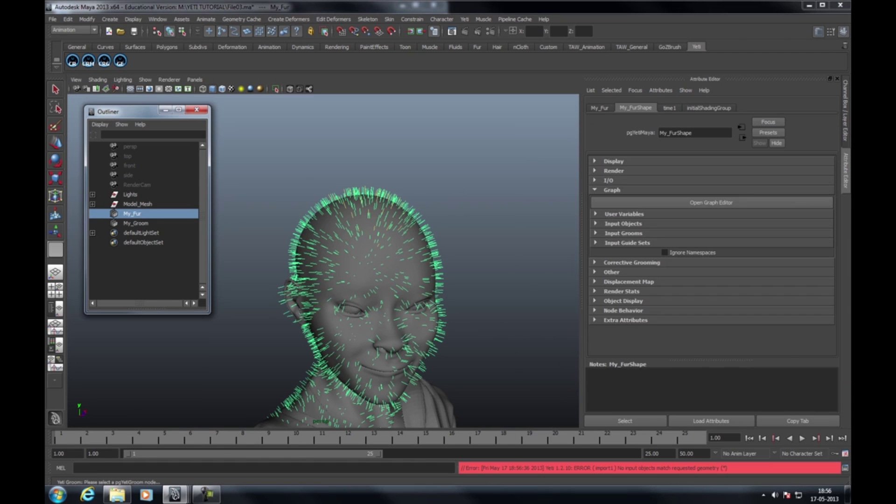
click(136, 223)
click(132, 214)
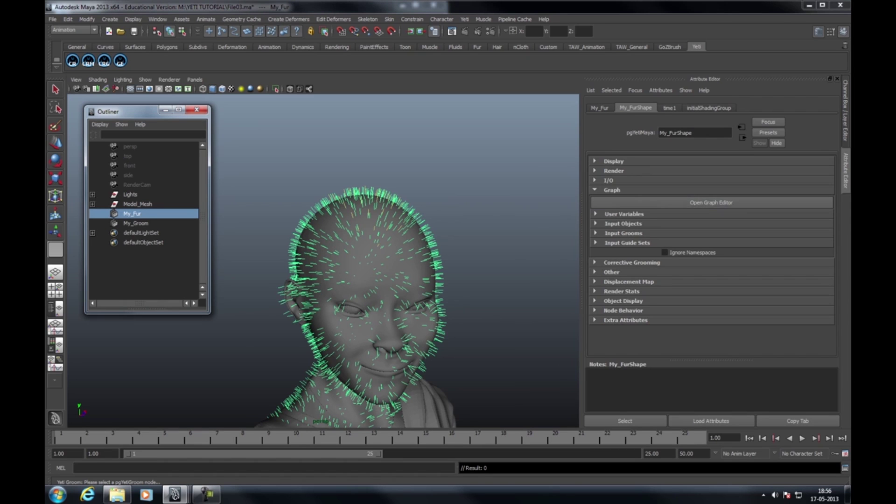
click(612, 190)
click(612, 190)
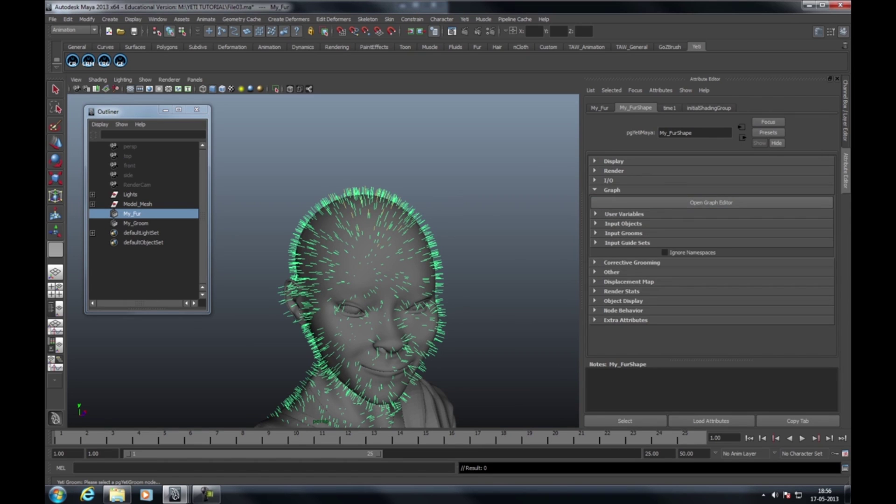
click(624, 233)
click(708, 338)
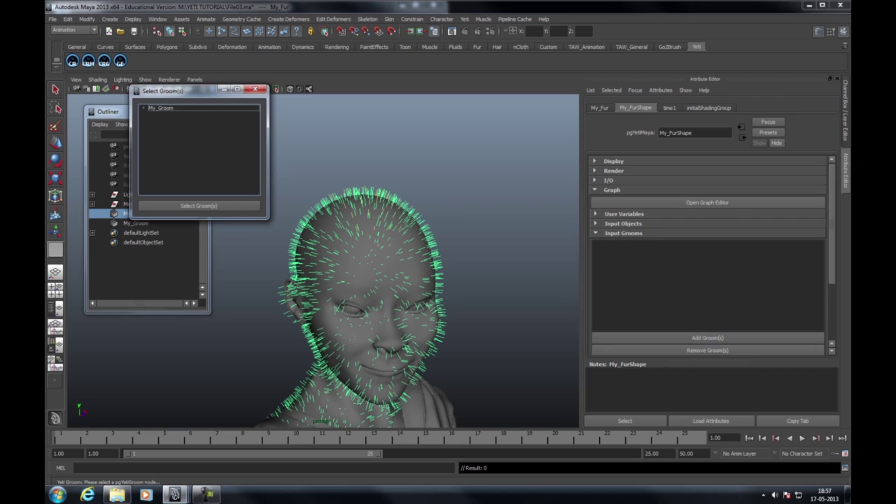
click(161, 108)
click(199, 205)
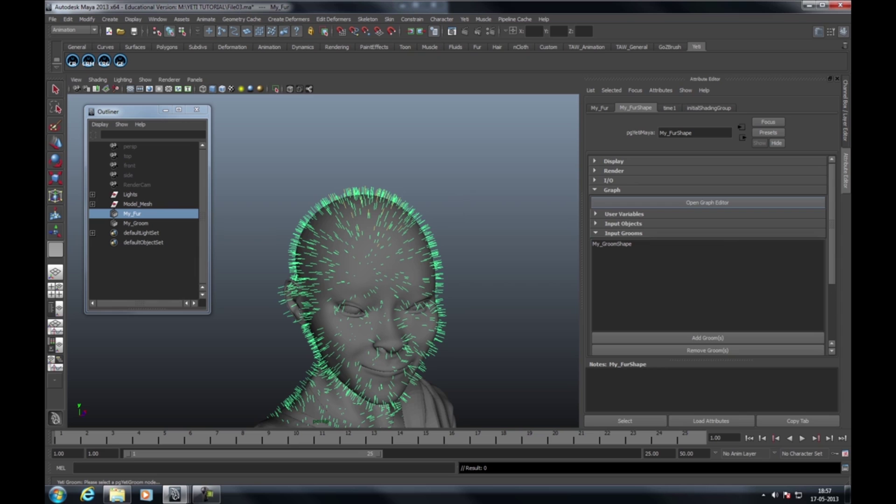
Open the graph editor for My_Fur and delete the red, unconnected import node
click(707, 202)
drag(420, 166, 487, 130)
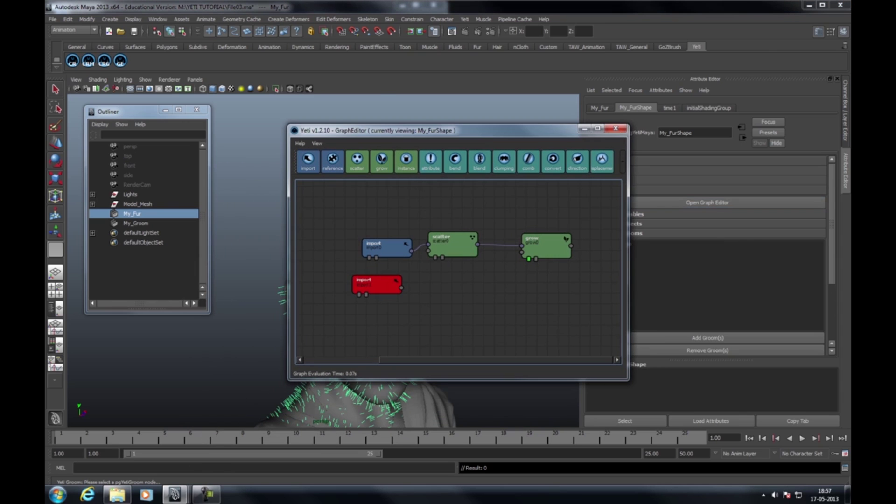
drag(377, 284, 386, 276)
key(Delete)
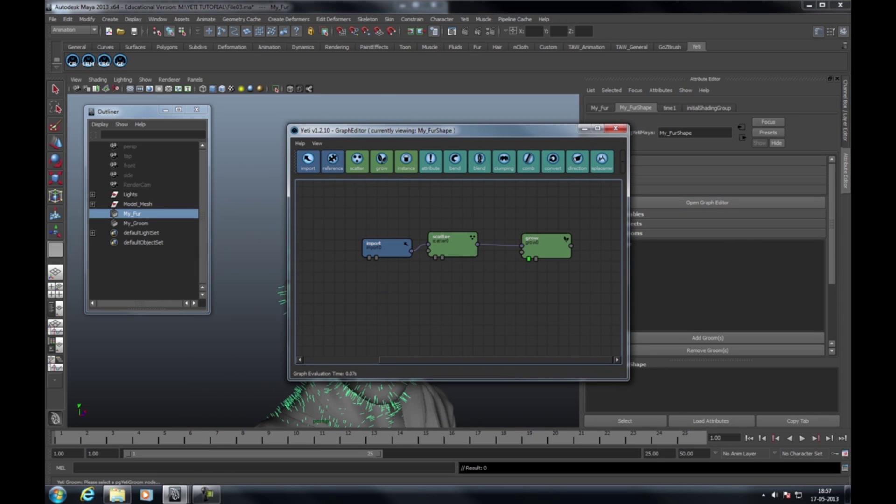
Add a new import node of type Groom, connect it to the grow node's free input, and move the graph editor aside
click(308, 161)
drag(485, 282, 387, 285)
double_click(388, 285)
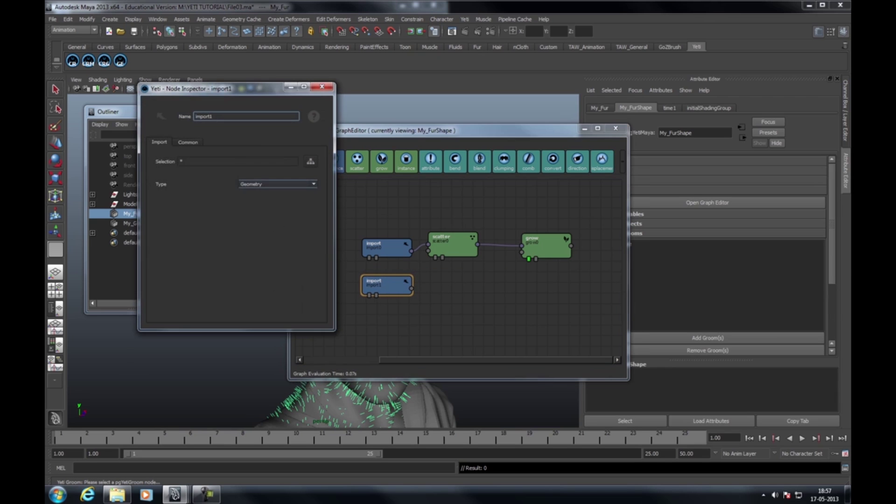
click(278, 184)
click(279, 198)
click(322, 87)
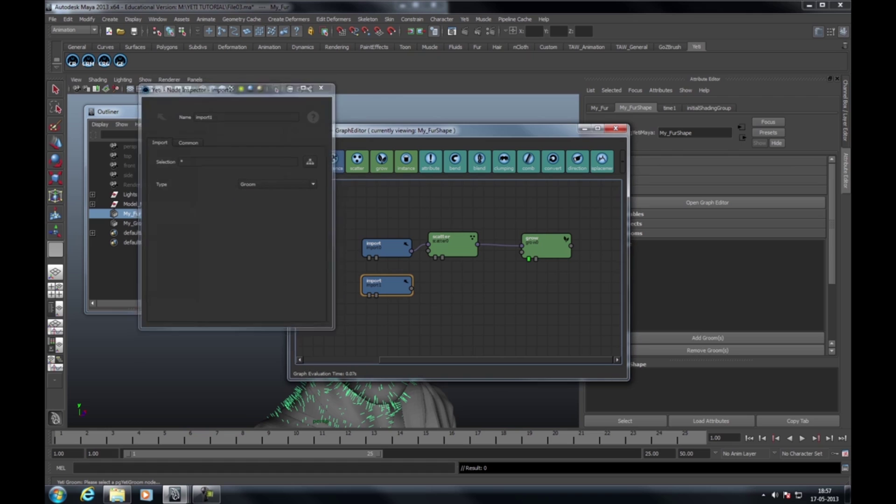
drag(411, 288, 522, 253)
mouse_move(420, 130)
mouse_down()
mouse_move(584, 130)
mouse_move(587, 115)
mouse_up()
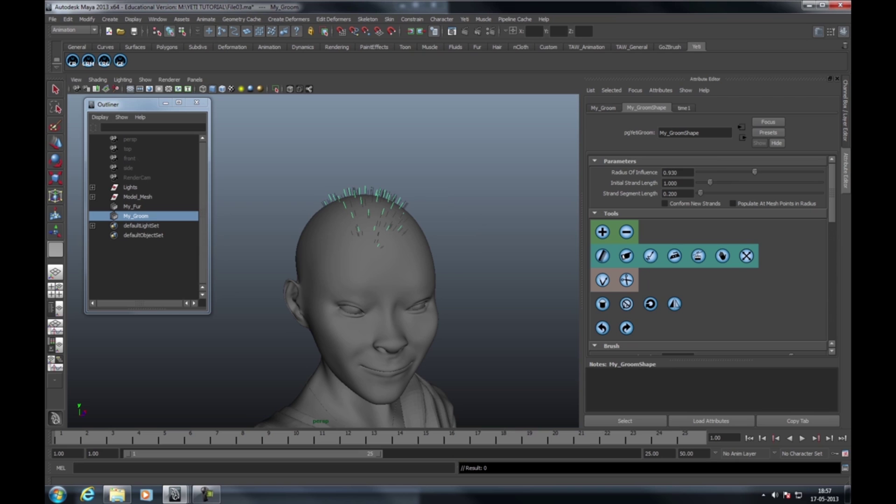
Using the add strands tool on My_Groom, paint more strands over the crown and back of the head
alt+drag(411, 261, 243, 324)
alt+middle_drag(243, 324, 312, 338)
alt+right_drag(313, 338, 355, 341)
alt+drag(355, 341, 347, 334)
click(602, 232)
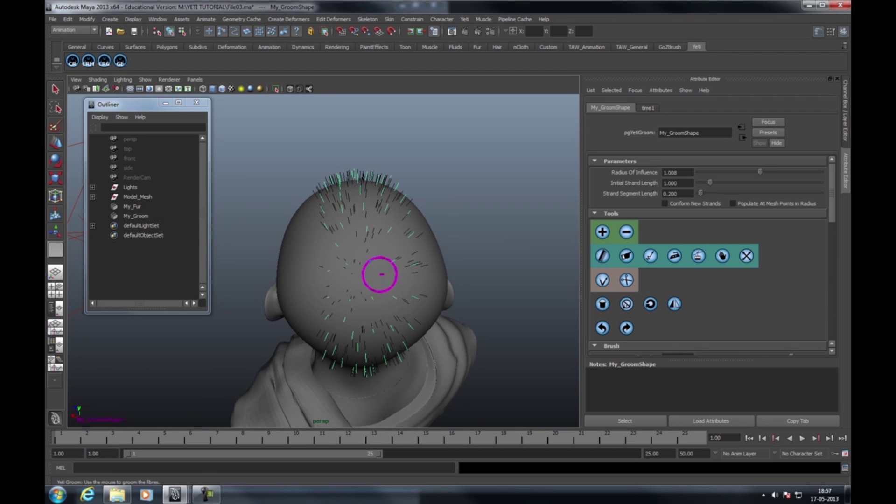
mouse_move(383, 277)
mouse_down()
mouse_move(331, 284)
mouse_move(419, 280)
mouse_up()
mouse_move(316, 303)
alt+mouse_down()
mouse_move(422, 268)
mouse_move(374, 250)
mouse_move(300, 254)
alt+mouse_up()
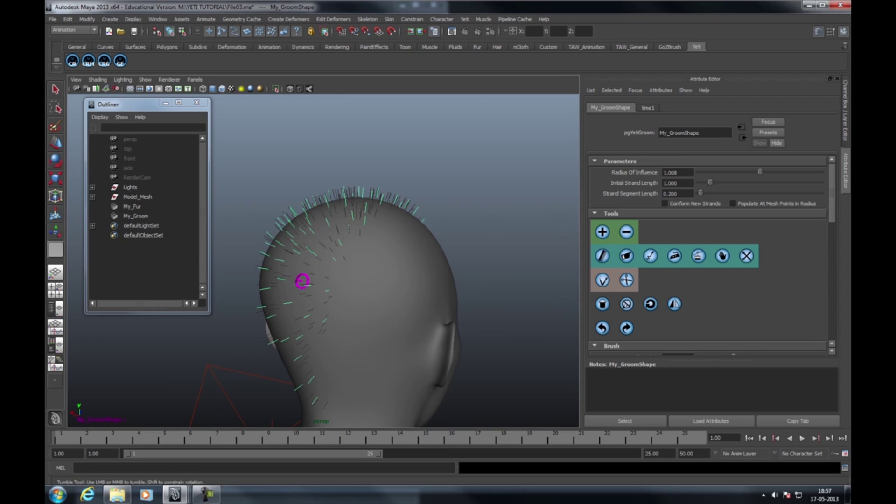
alt+drag(290, 317, 344, 238)
alt+middle_drag(344, 238, 420, 248)
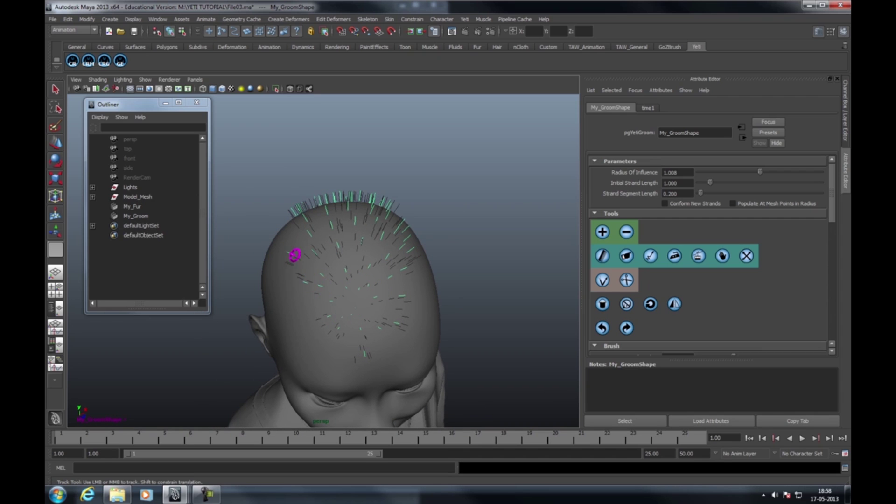
Paint the groom's length attribute on the front strands in Increase mode with a value of 0.100
alt+drag(294, 257, 312, 198)
scroll(708, 255, down, 10)
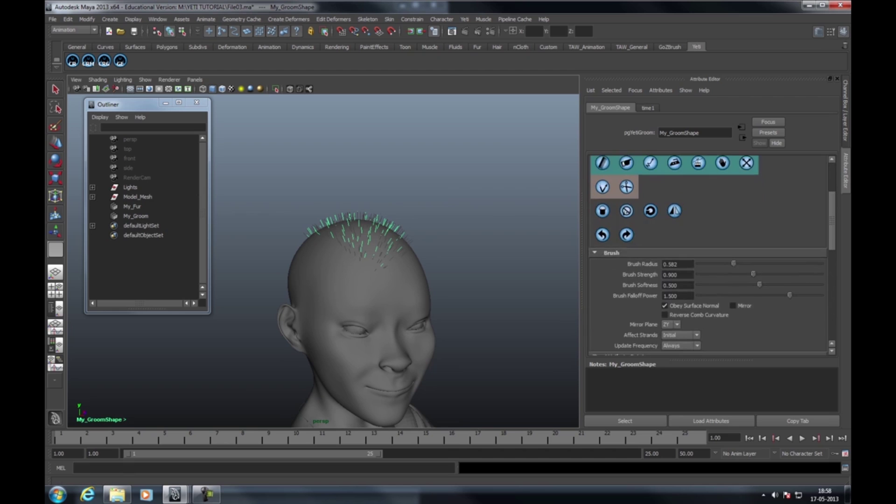
scroll(708, 255, down, 3)
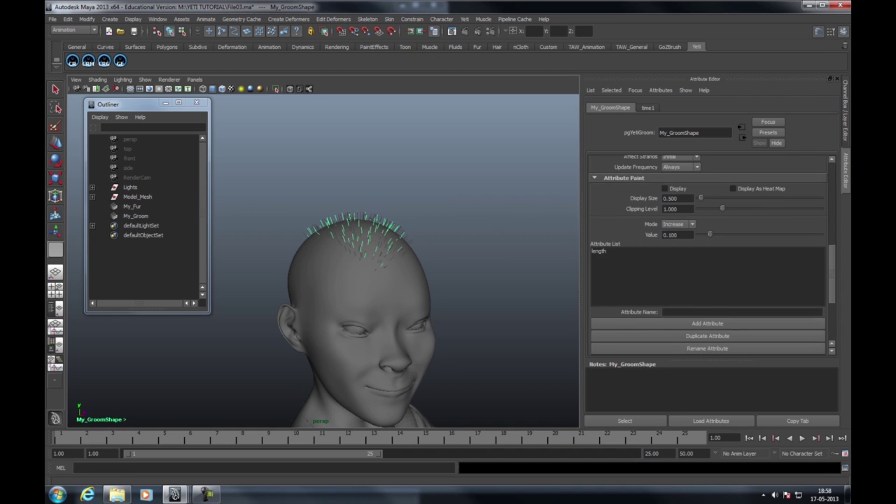
click(599, 251)
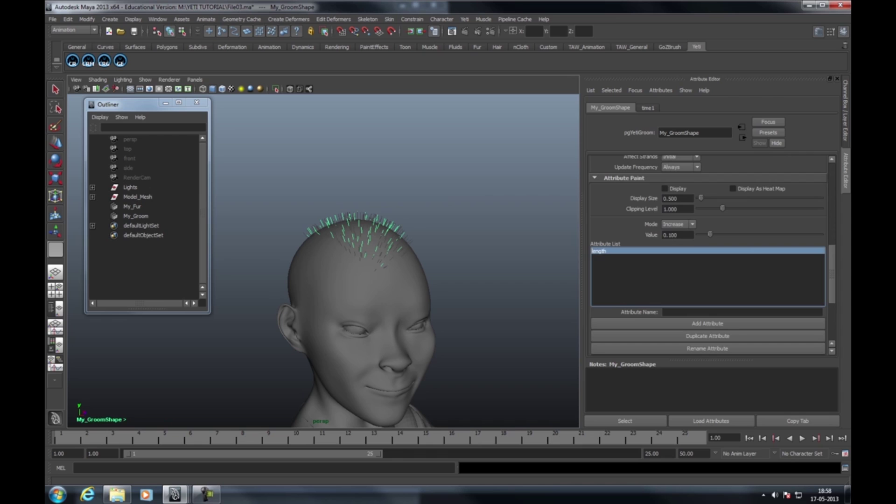
key(b)
mouse_move(349, 245)
mouse_down()
mouse_move(372, 244)
mouse_move(375, 233)
mouse_move(381, 257)
mouse_up()
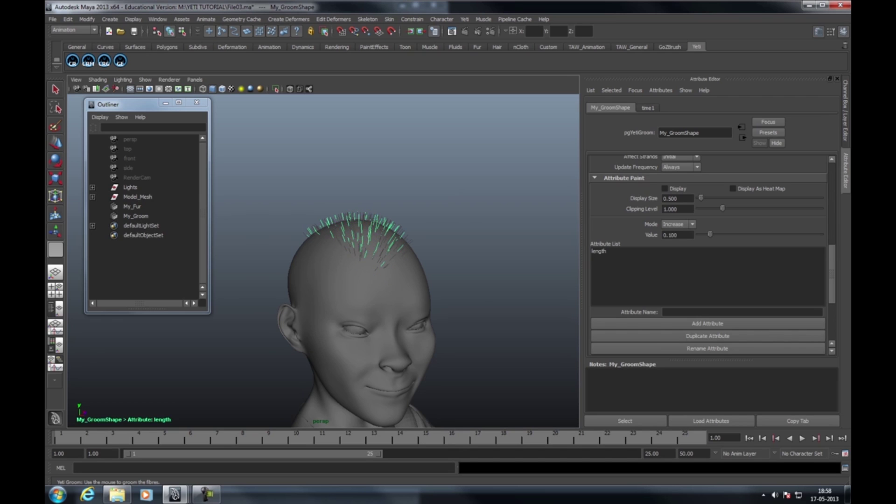
Set the attribute paint value to 0.500 and paint longer strands from the crown to the back of the head
alt+drag(410, 280, 499, 278)
drag(678, 235, 671, 235)
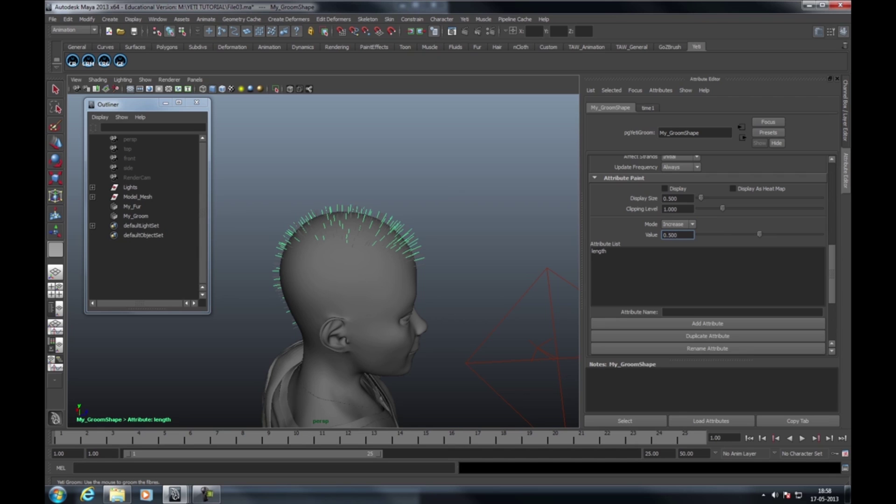
mouse_move(357, 230)
mouse_down()
mouse_move(364, 232)
mouse_move(304, 226)
mouse_move(286, 260)
mouse_move(287, 295)
mouse_up()
drag(299, 244, 359, 228)
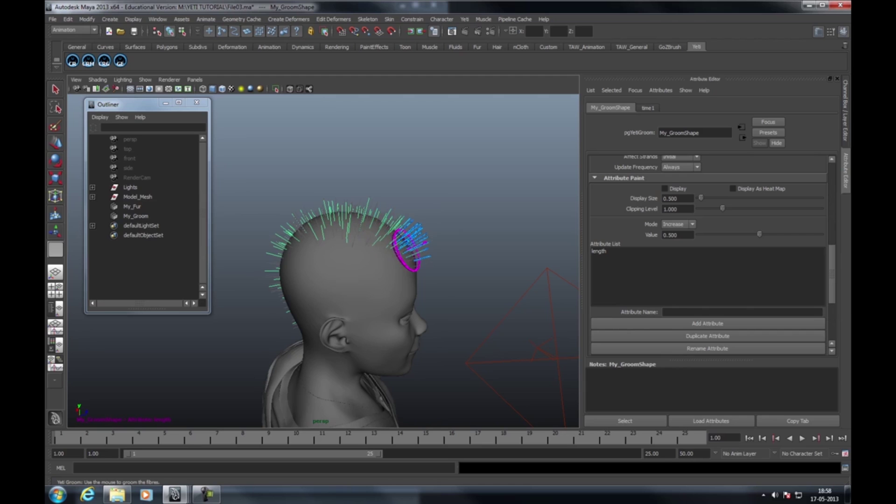
Switch the attribute paint mode to Smooth and even out the strand lengths across the top of the head
click(679, 224)
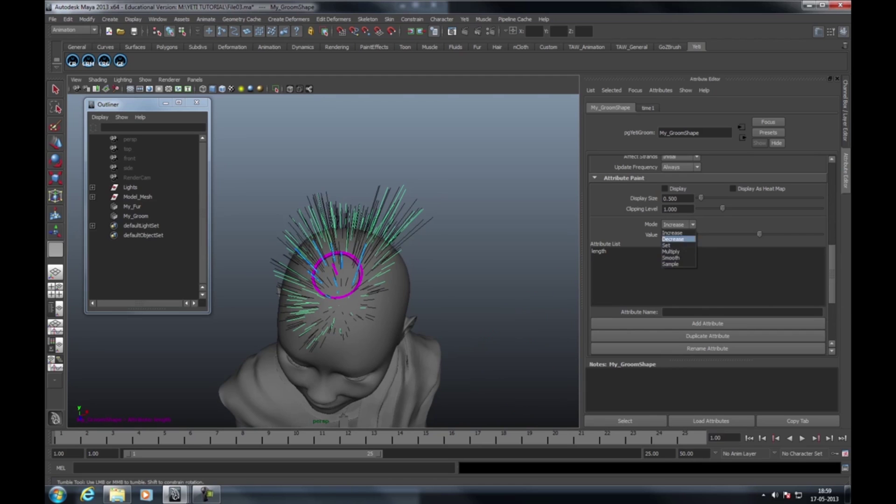
click(678, 238)
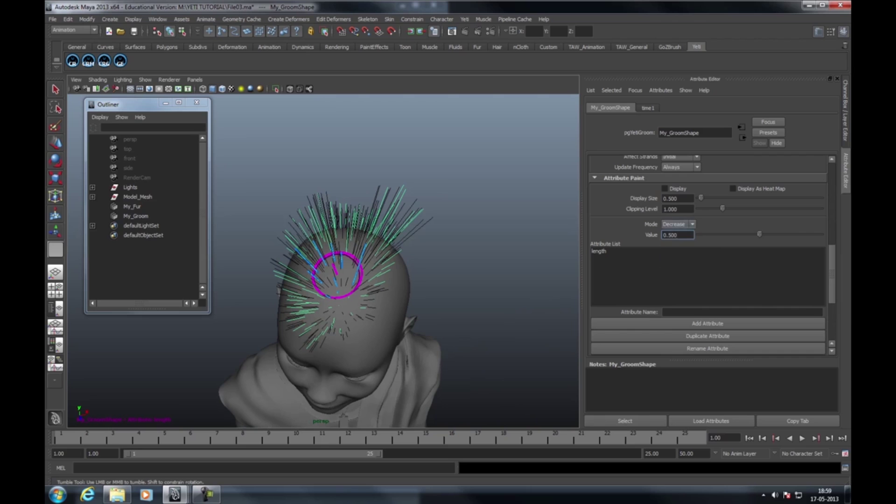
click(678, 224)
click(677, 261)
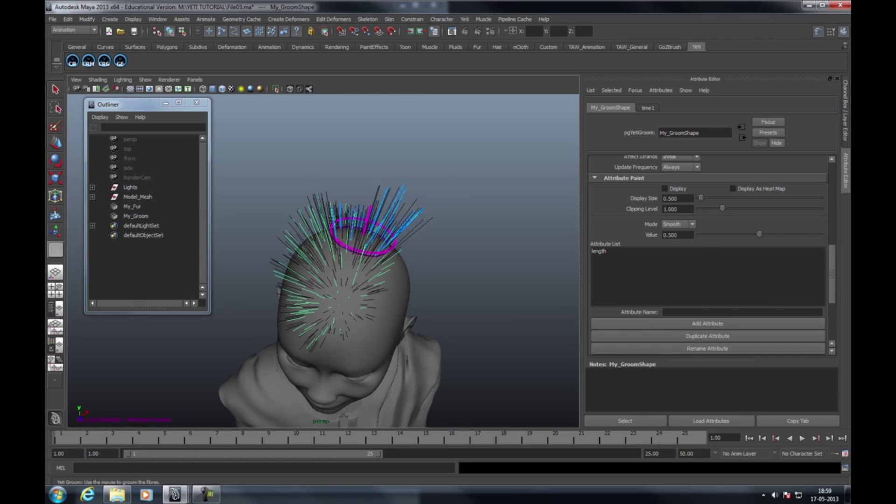
mouse_move(356, 206)
mouse_down()
mouse_move(362, 256)
mouse_move(330, 284)
mouse_move(346, 243)
mouse_move(360, 235)
mouse_up()
Set the attribute paint mode back to Increase and check the strands from several angles
click(678, 224)
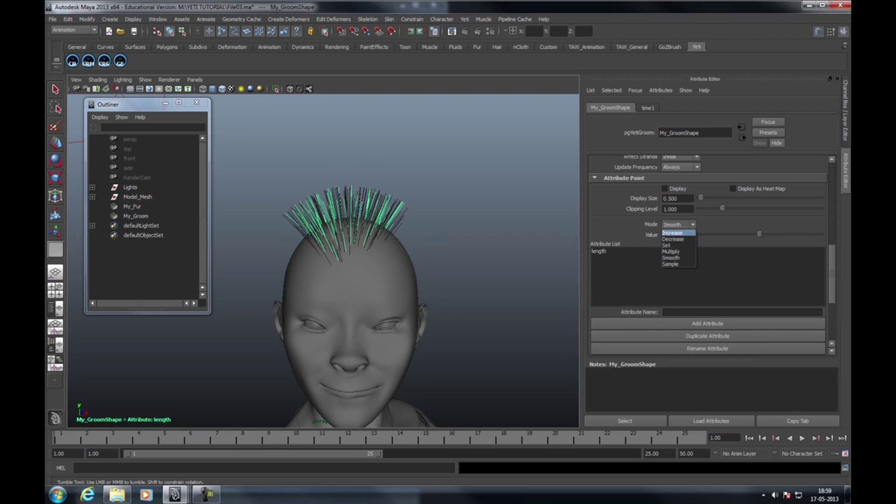
click(675, 232)
alt+drag(364, 234, 333, 273)
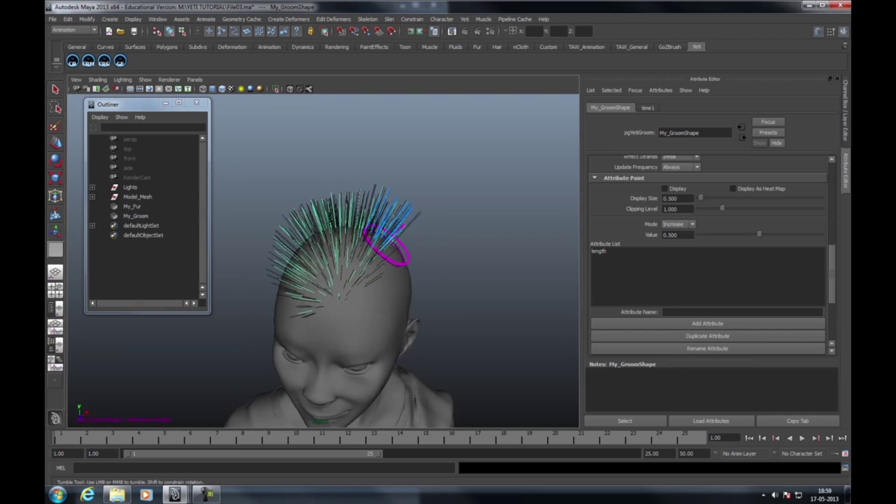
alt+right_drag(334, 273, 313, 271)
alt+drag(313, 270, 366, 257)
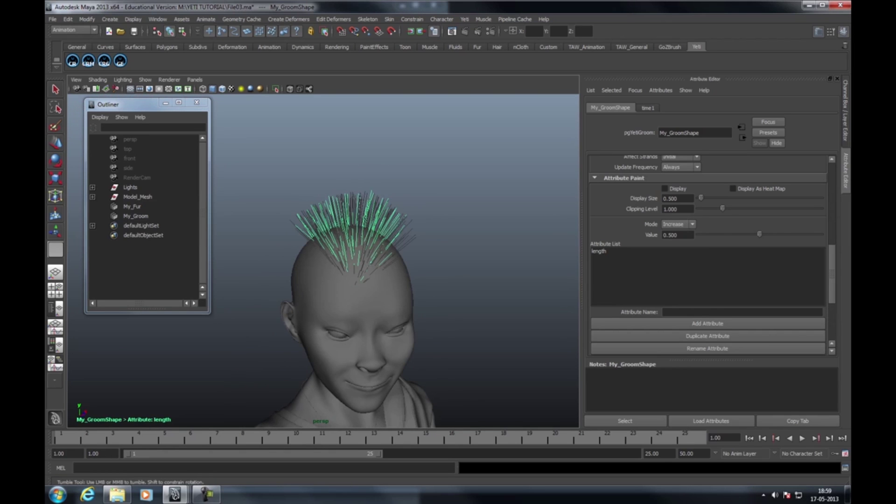
With the comb tool and a brush radius of 4.301, comb the strands on top of the head over to one side
scroll(707, 256, up, 8)
click(603, 215)
alt+drag(331, 228, 345, 250)
middle_drag(356, 253, 366, 253)
mouse_move(356, 254)
alt+mouse_down()
mouse_move(358, 247)
mouse_move(320, 278)
alt+mouse_up()
drag(374, 270, 342, 282)
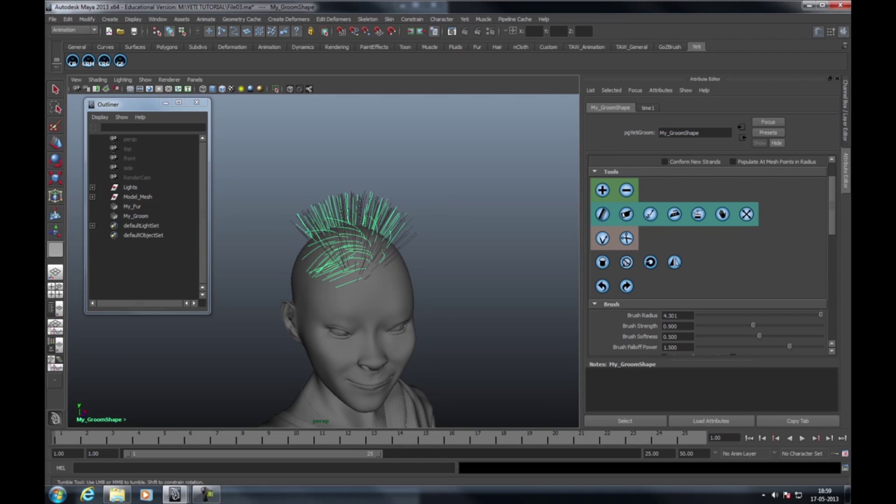
mouse_move(301, 245)
alt+mouse_down()
mouse_move(360, 262)
mouse_move(334, 228)
alt+mouse_up()
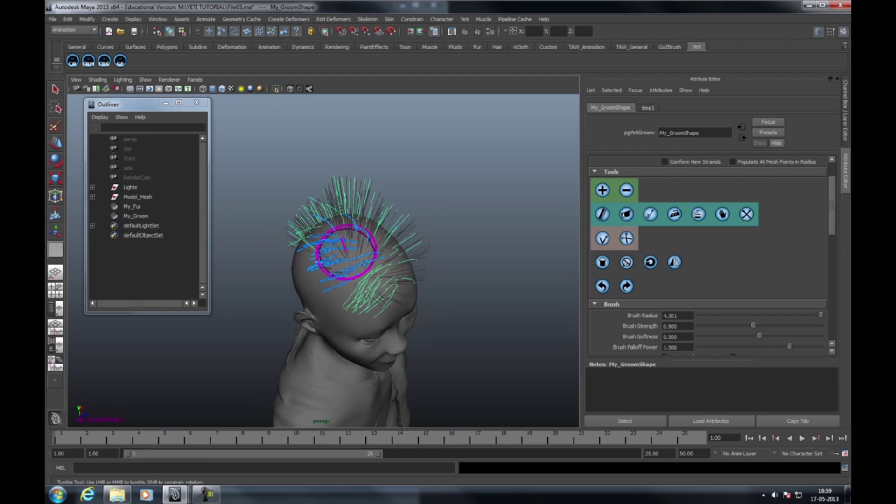
mouse_move(302, 273)
alt+mouse_down()
mouse_move(327, 252)
mouse_move(341, 220)
alt+mouse_up()
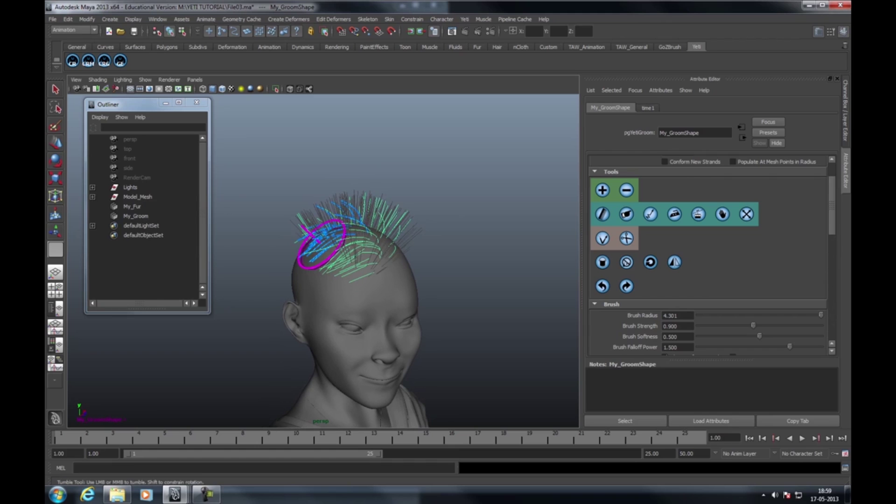
drag(394, 244, 366, 252)
mouse_move(378, 212)
alt+mouse_down()
mouse_move(409, 259)
mouse_move(376, 244)
mouse_move(339, 245)
mouse_move(345, 222)
mouse_move(315, 216)
mouse_move(351, 169)
alt+mouse_up()
Open the graph editor for My_Fur, place it below the head and widen it to show more node types
click(135, 216)
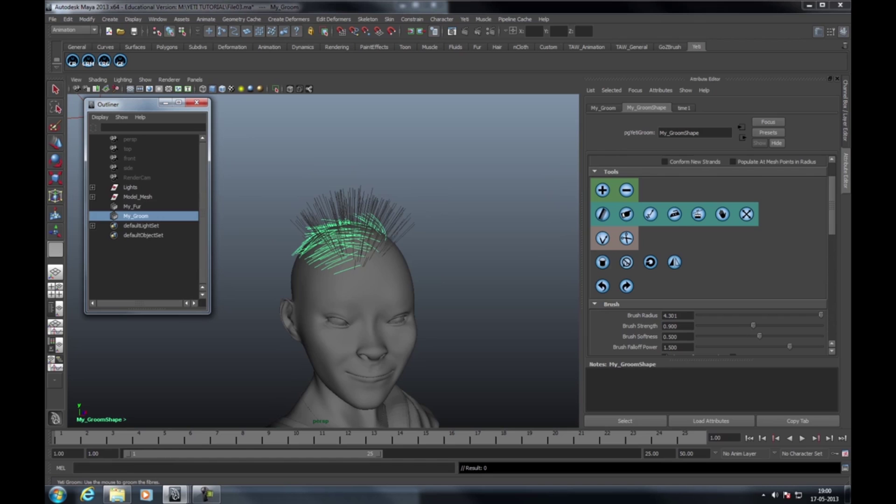
click(132, 206)
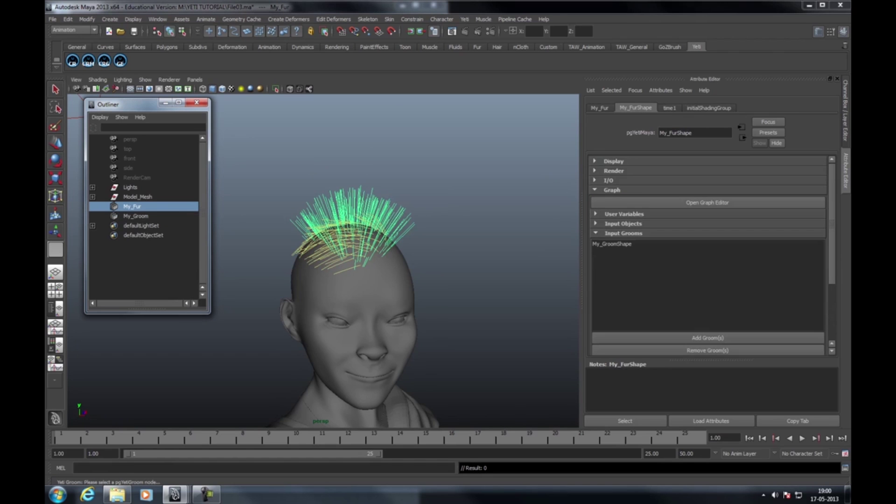
click(707, 202)
mouse_move(290, 288)
mouse_down()
mouse_move(289, 278)
mouse_move(273, 283)
mouse_up()
drag(401, 368, 537, 369)
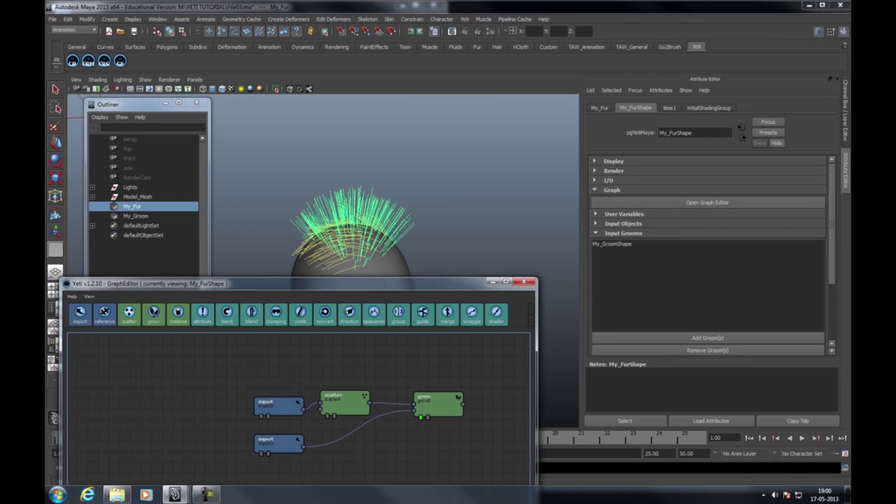
Add a comb node after the grow node, set it as the output and connect the groom import to it, moving the graph editor aside
click(300, 311)
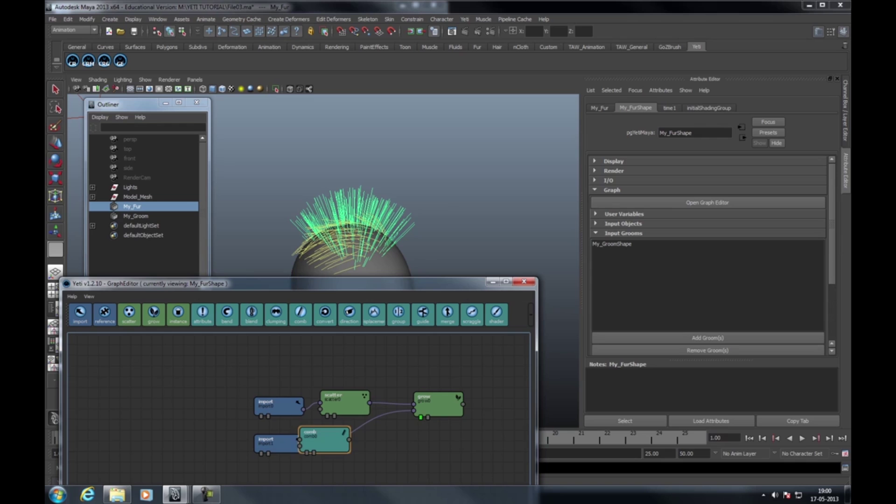
drag(324, 440, 491, 402)
mouse_move(420, 401)
mouse_down()
mouse_move(434, 400)
mouse_move(416, 401)
mouse_up()
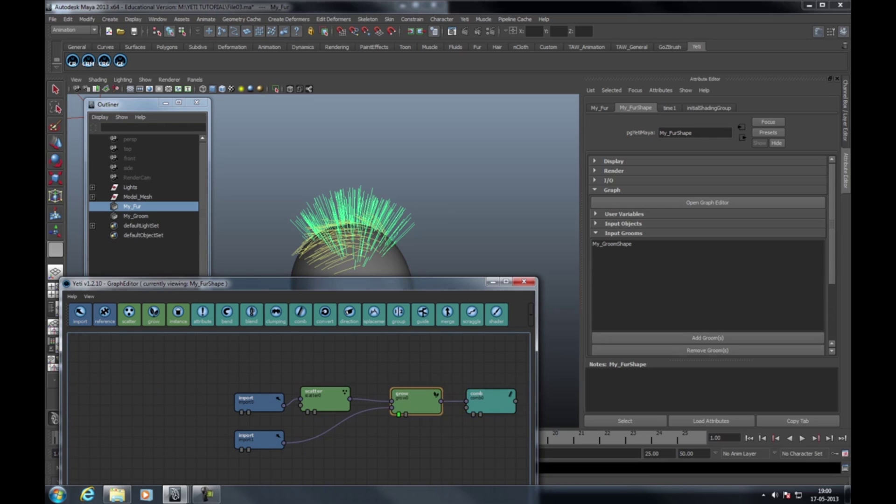
drag(491, 403, 491, 400)
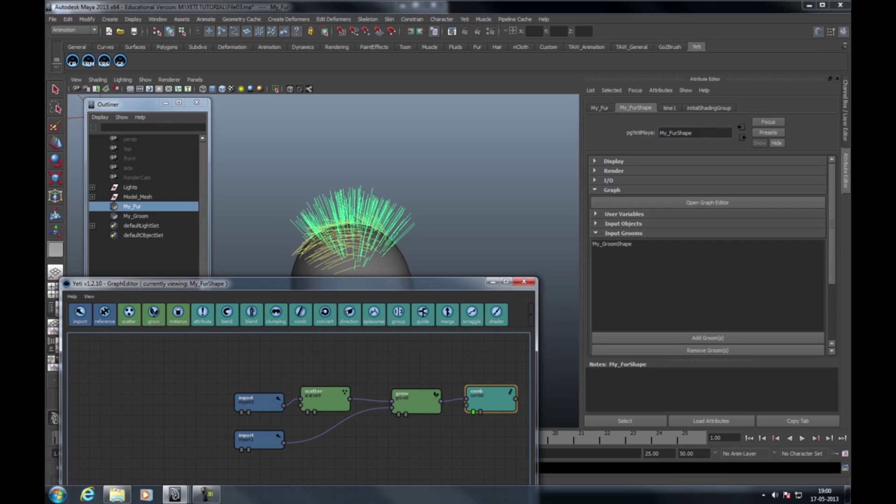
drag(284, 443, 493, 403)
drag(373, 284, 0, 192)
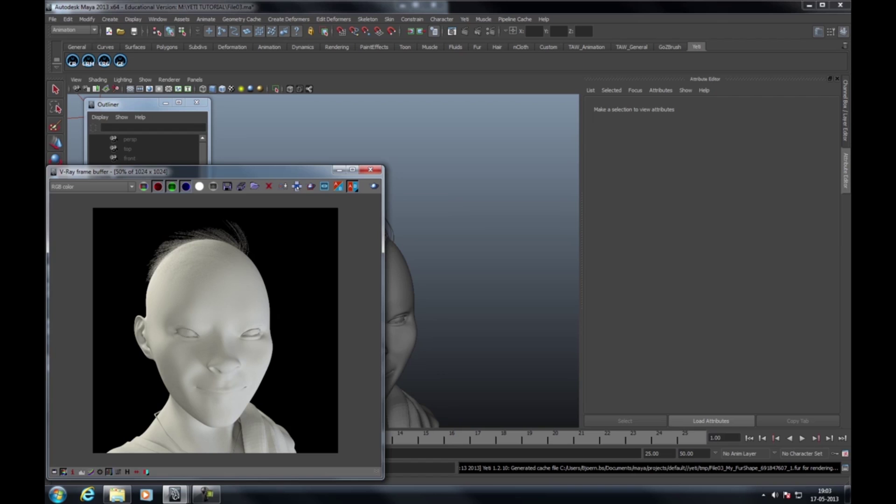
Examine the combed hair up close in the V-Ray render, enlarging the frame buffer, and move the render off the viewport
drag(234, 171, 282, 154)
scroll(264, 222, up, 3)
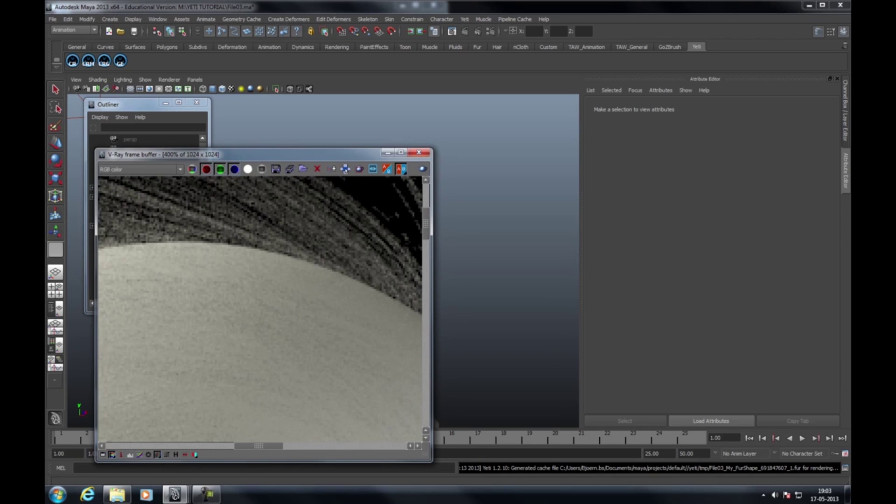
drag(432, 149, 550, 81)
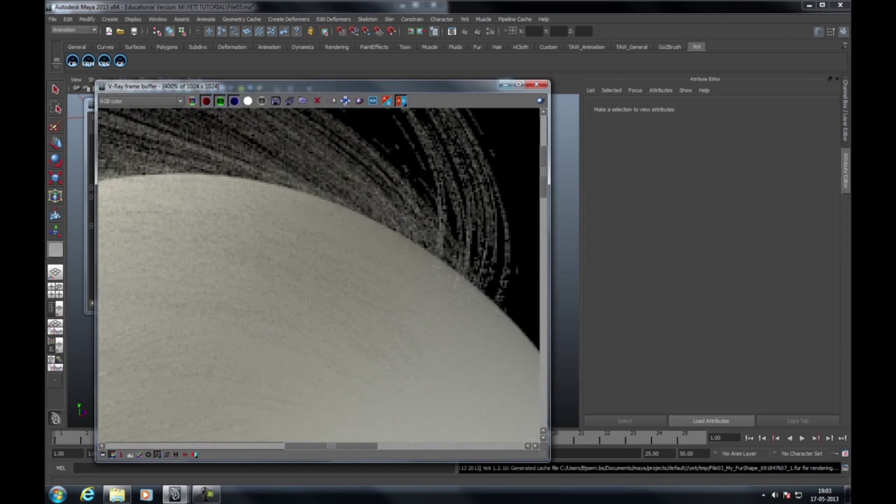
scroll(322, 280, down, 3)
drag(327, 86, 46, 116)
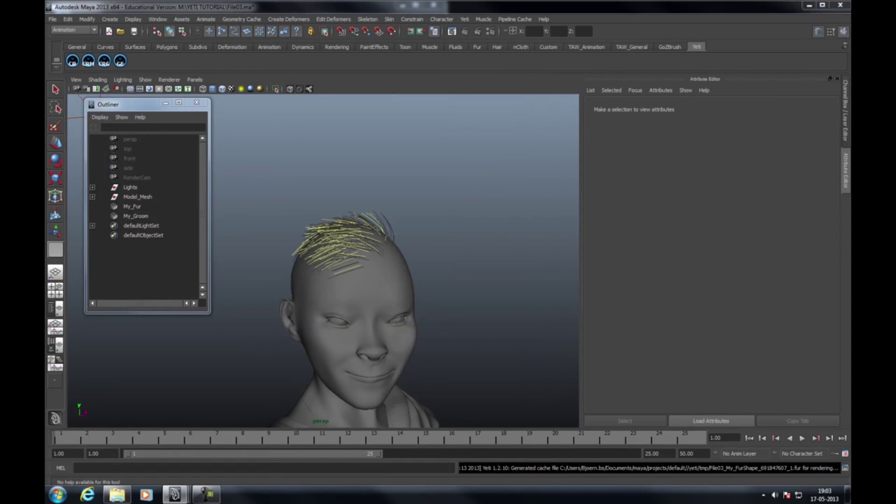
Add a width node after the comb node in the fur graph and line up the nodes
drag(46, 185, 326, 107)
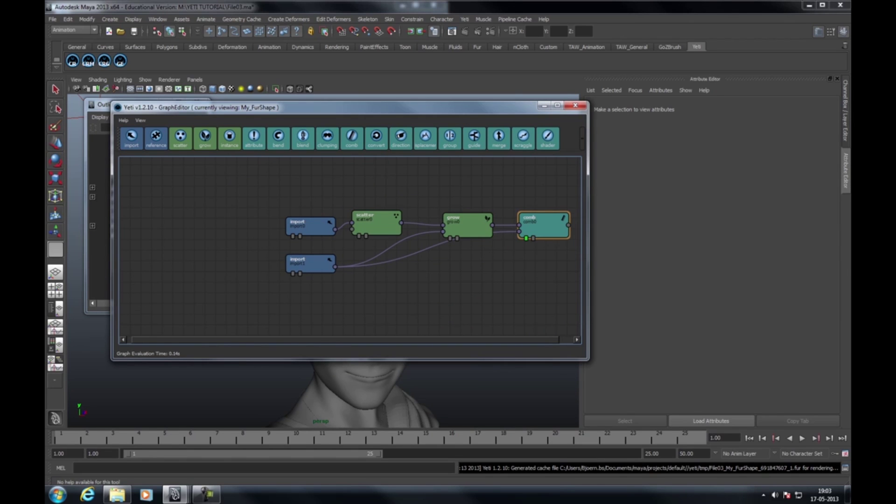
click(582, 138)
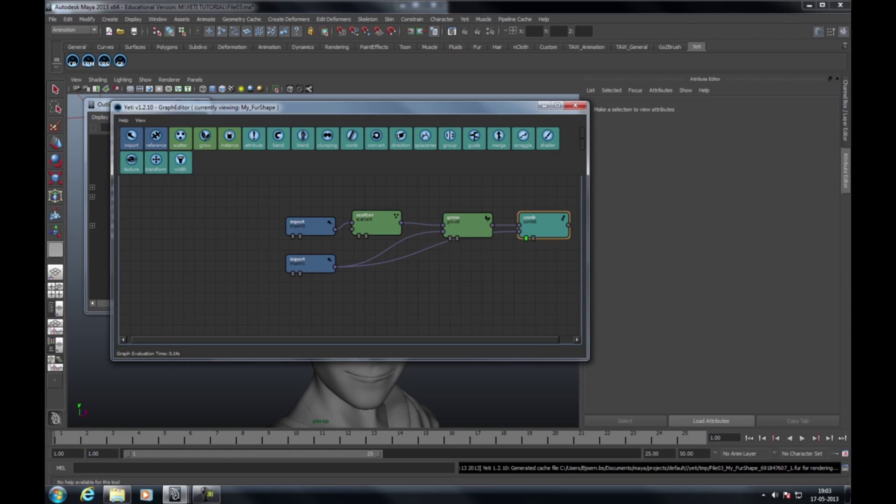
click(181, 162)
mouse_move(543, 226)
mouse_down()
mouse_move(621, 228)
mouse_move(531, 228)
mouse_up()
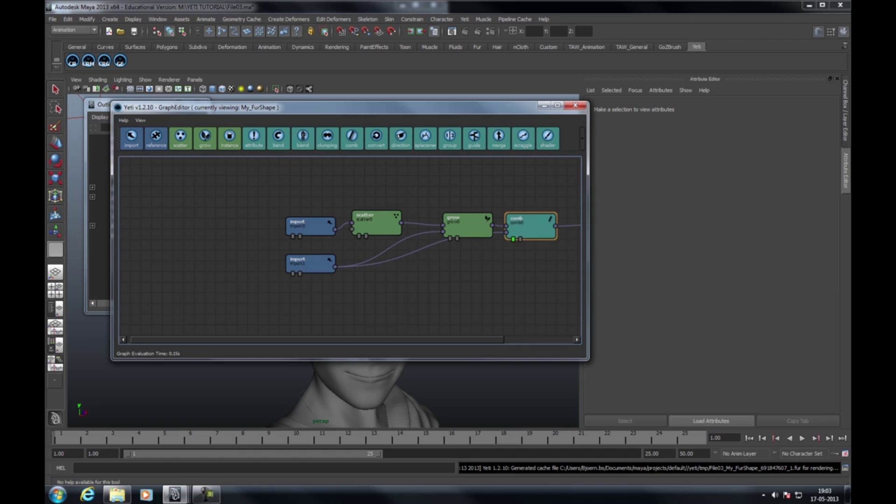
drag(467, 340, 536, 340)
drag(530, 228, 512, 228)
drag(327, 107, 342, 297)
drag(527, 415, 528, 412)
Set the width node's Base Width to 0.07 and Tip Width to 0.05, and close the node inspector and graph editor
double_click(527, 412)
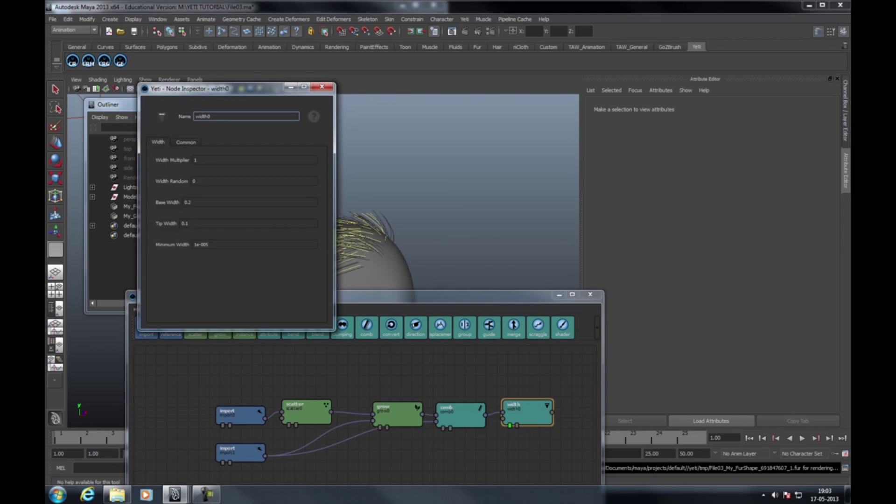
click(193, 202)
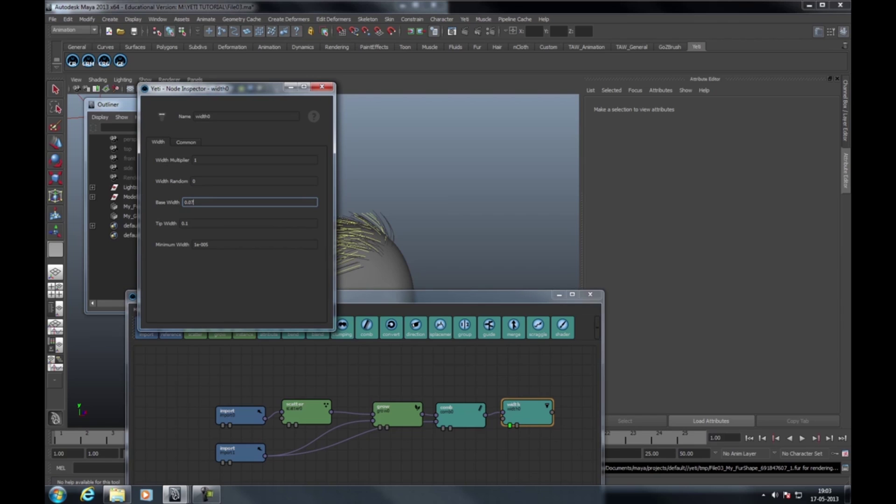
key(Tab)
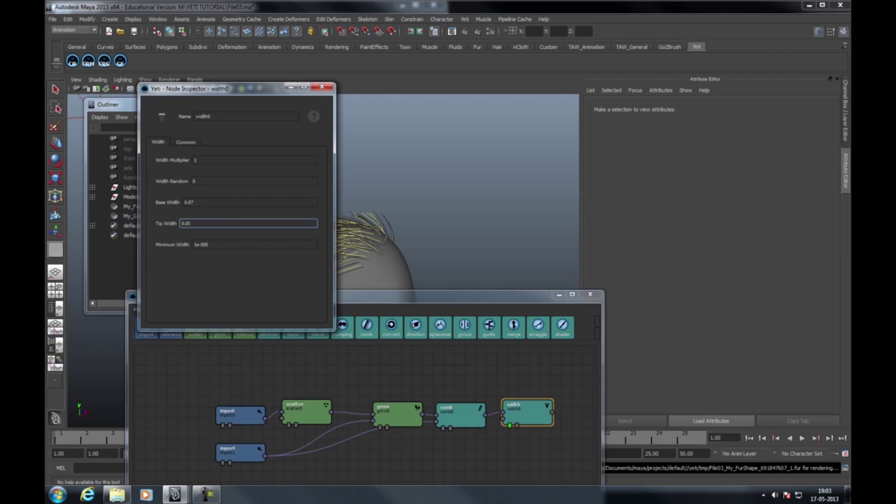
drag(267, 88, 281, 87)
click(337, 85)
drag(327, 297, 354, 175)
click(585, 174)
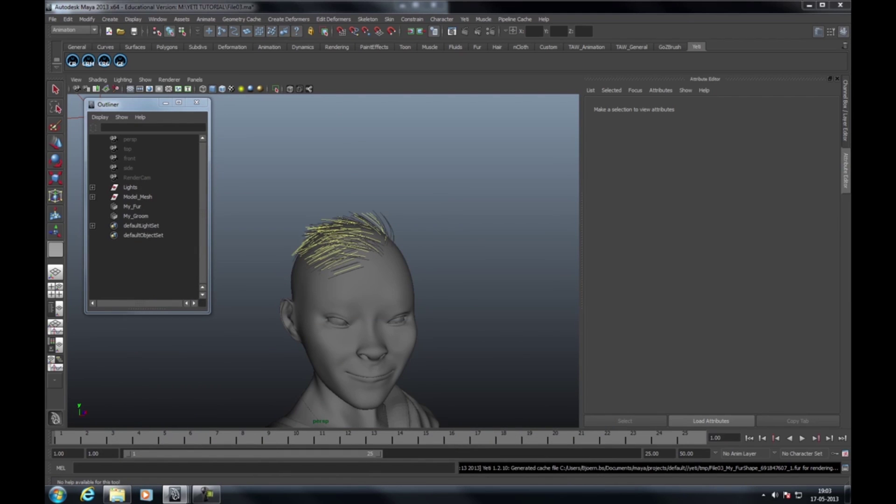
Bring the Hypershade into view and assign the VRayMtlHair31 material to My_Fur
drag(46, 109, 643, 122)
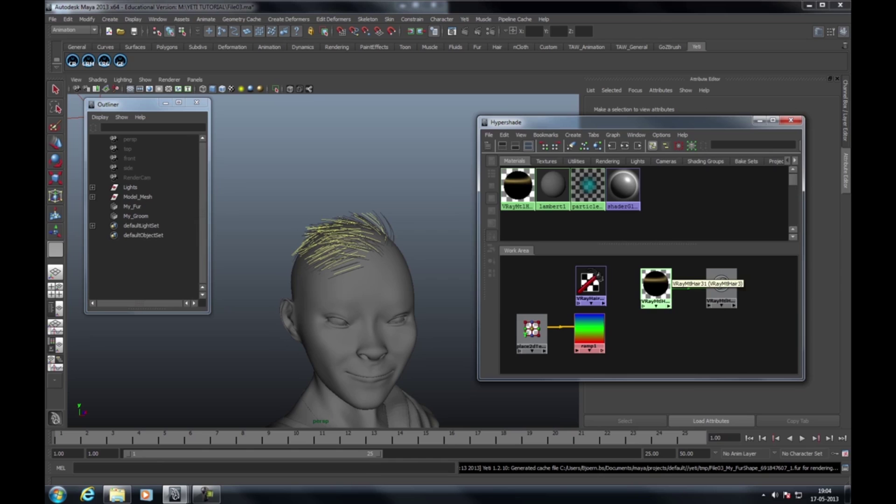
click(132, 206)
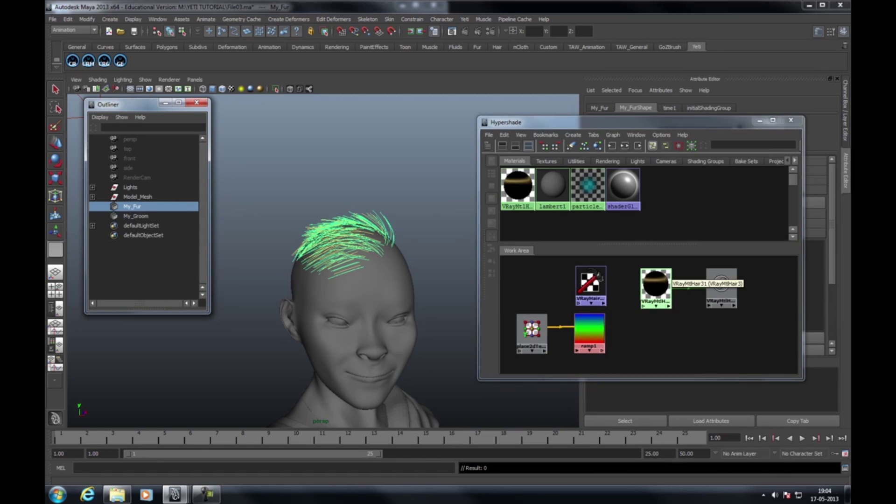
right_click(655, 286)
click(650, 261)
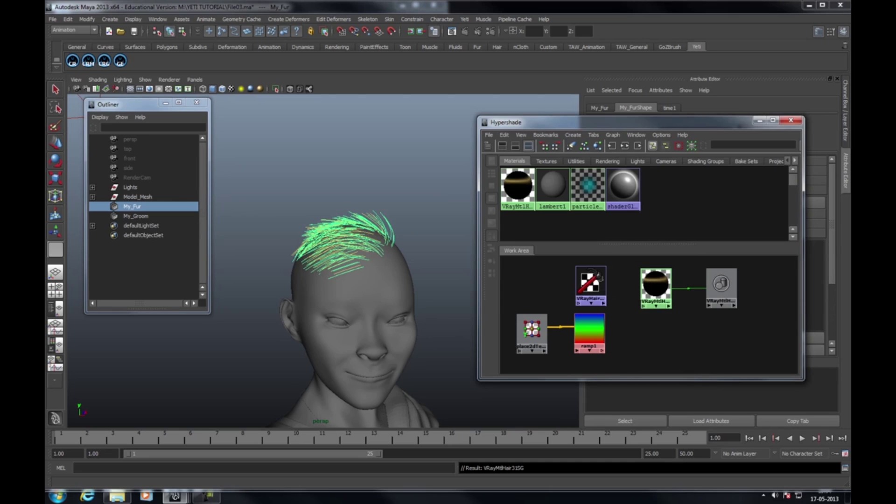
Create a file texture node in the Hypershade work area
click(585, 282)
drag(586, 282, 573, 282)
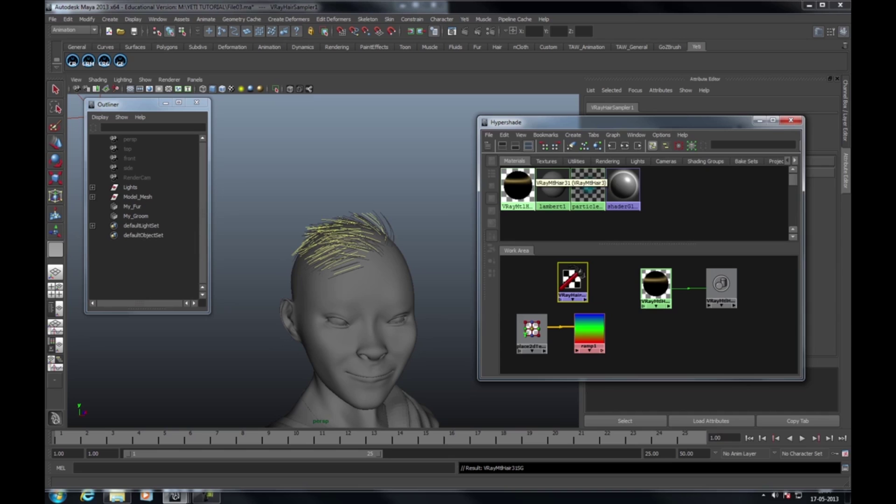
drag(484, 206, 589, 206)
drag(503, 175, 491, 175)
text(file)
click(559, 189)
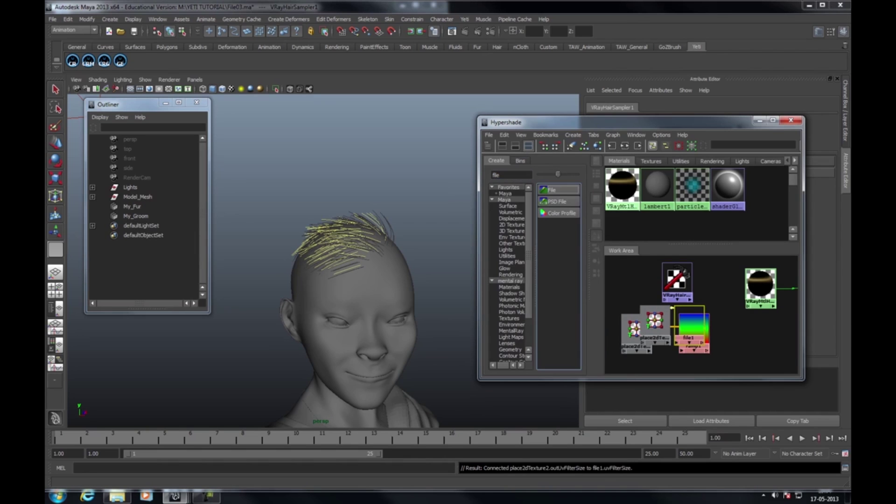
drag(589, 243, 484, 242)
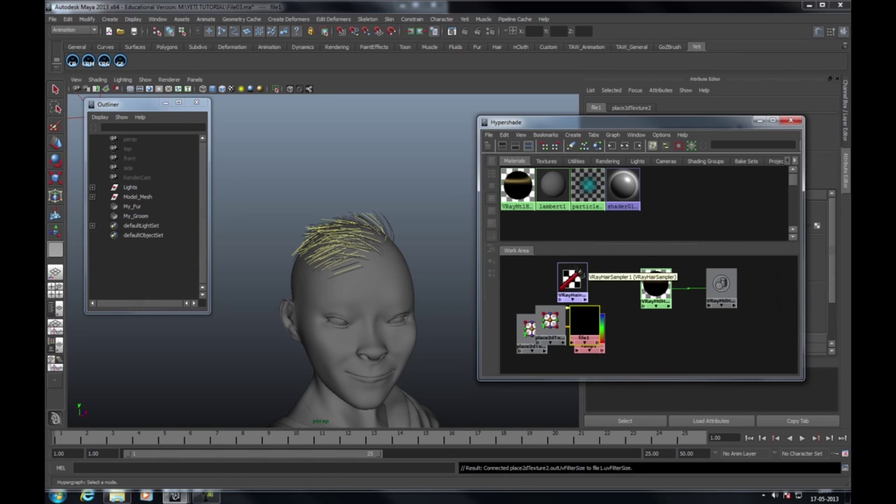
Arrange the file texture, its placement node and the VRayHairSampler1 node clear of each other in the work area
drag(585, 322, 609, 289)
drag(550, 322, 526, 292)
scroll(551, 290, down, 2)
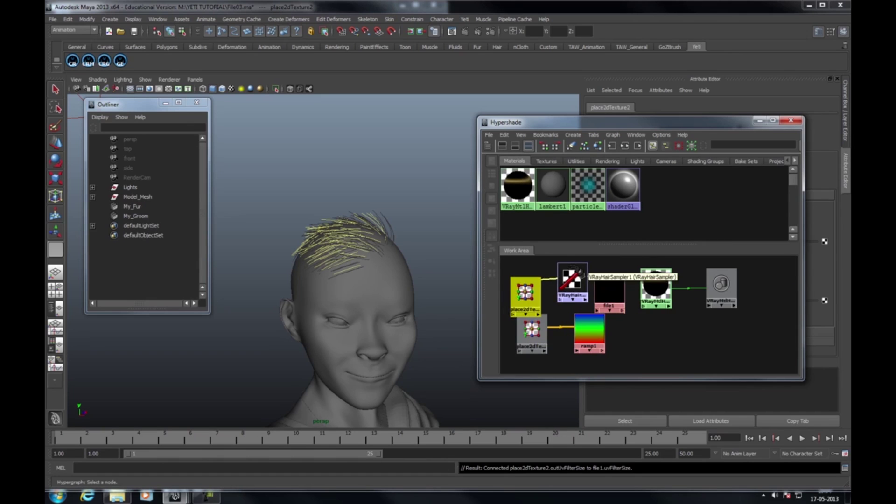
drag(582, 286, 574, 272)
alt+middle_drag(573, 273, 572, 306)
drag(572, 306, 563, 285)
drag(539, 332, 541, 324)
drag(613, 329, 605, 321)
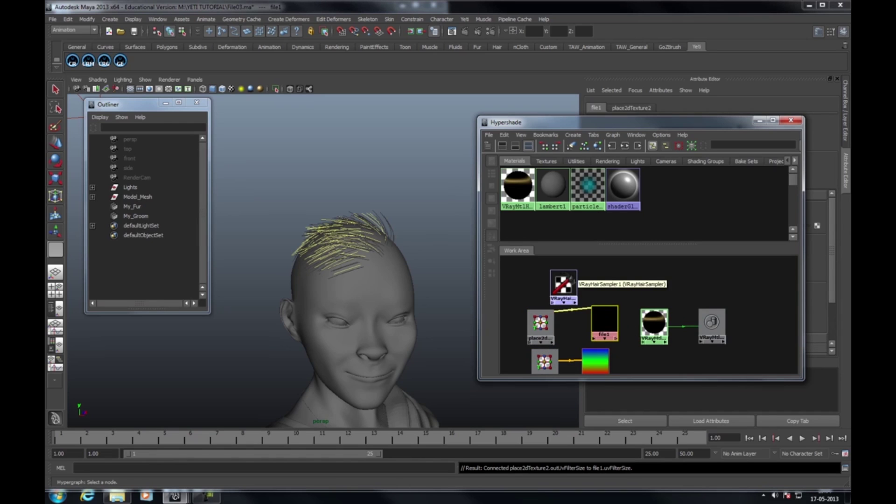
Connect the VRayHairSampler1 output to the defaultColor of the file texture
drag(567, 280, 548, 275)
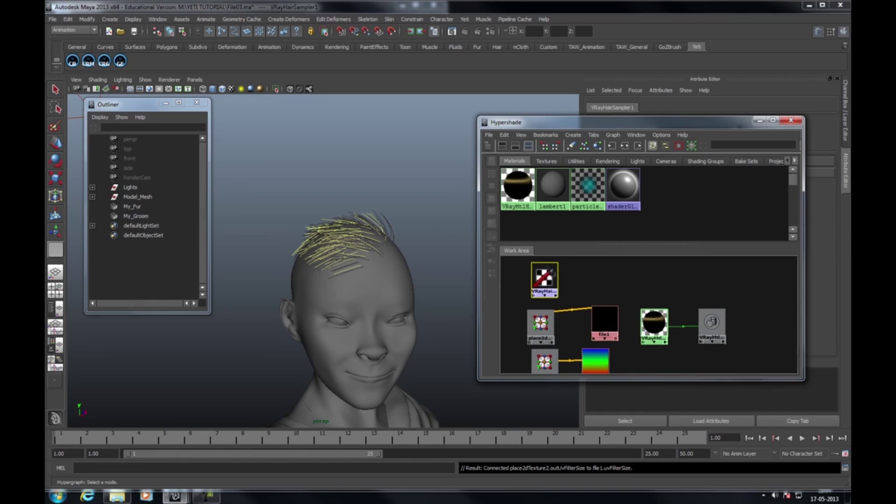
middle_drag(548, 275, 602, 319)
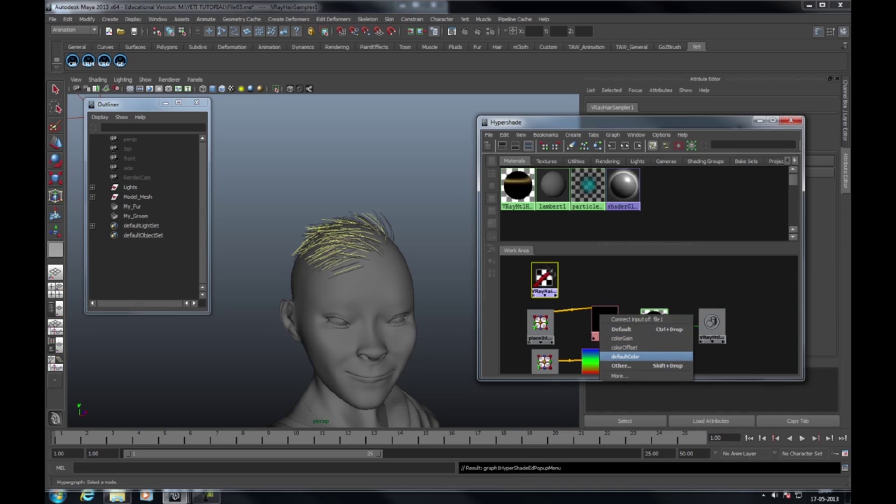
click(625, 357)
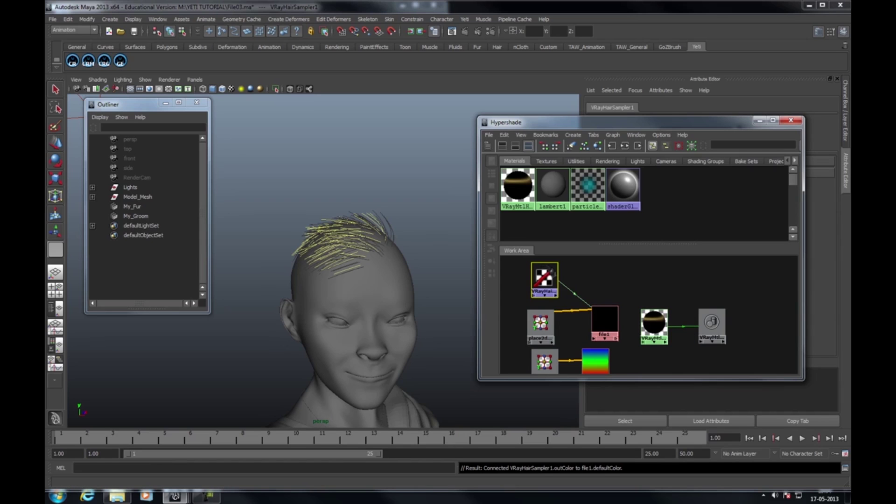
drag(541, 324, 543, 320)
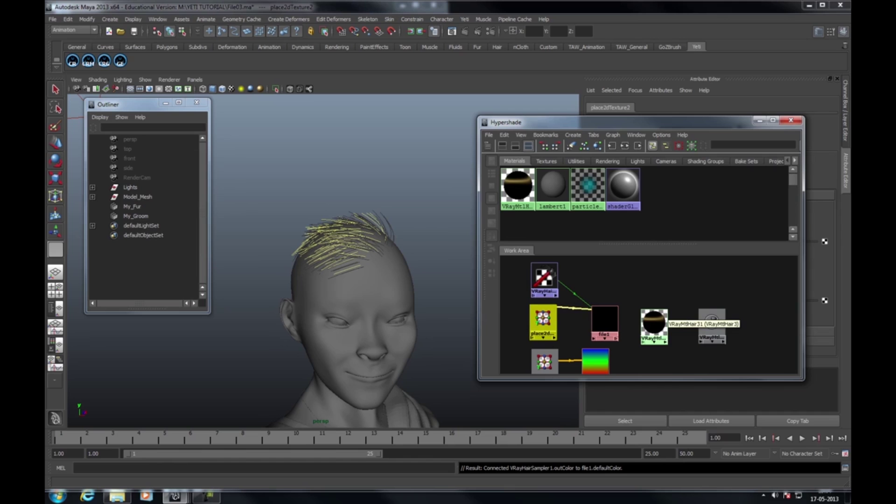
Delete the hair sampler, file texture and its placement node, and line up the ramp nodes with the hair material
click(654, 322)
drag(560, 122, 300, 104)
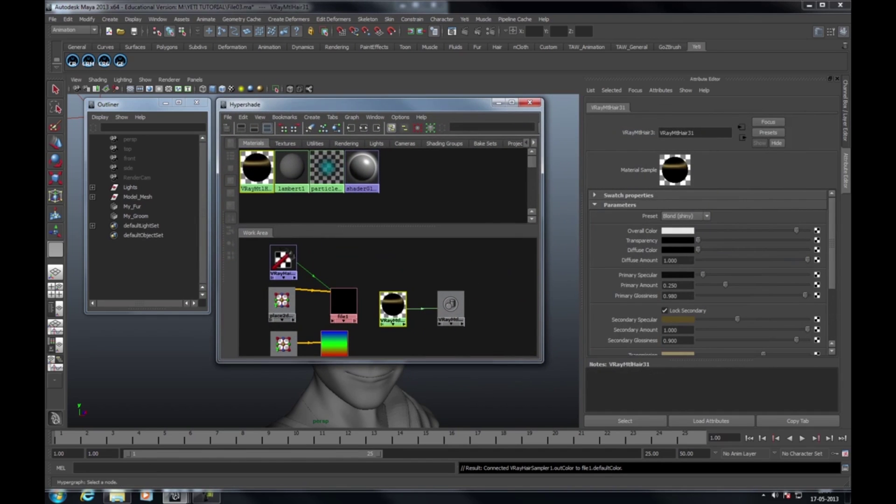
click(289, 301)
key(Delete)
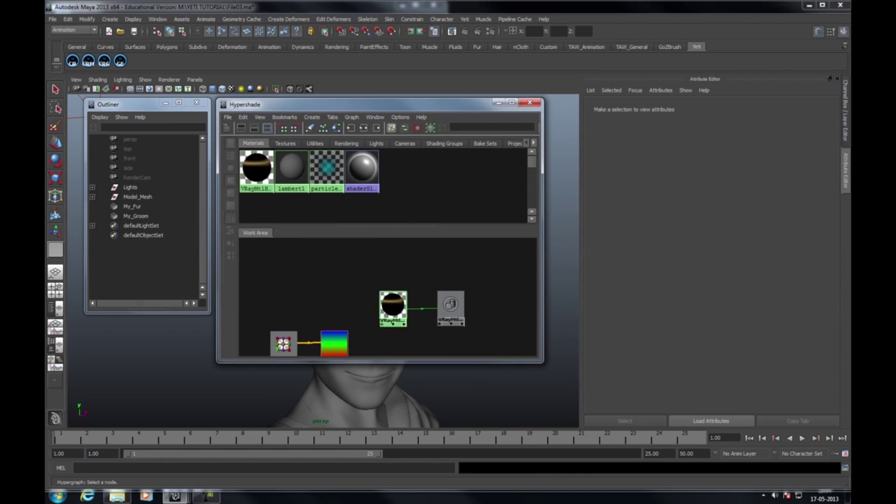
drag(283, 344, 278, 314)
drag(334, 345, 329, 315)
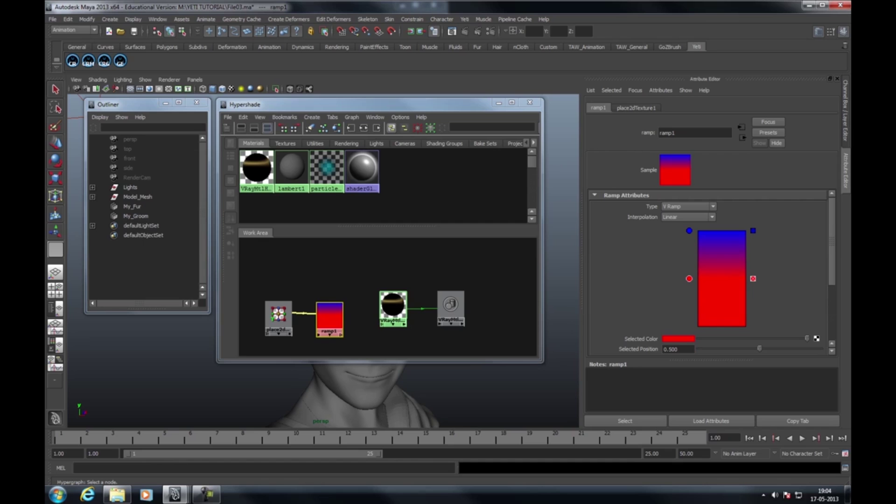
Turn ramp1 into a two-colour gradient running from white at its base to black at position 1.000
drag(690, 279, 690, 326)
drag(807, 338, 698, 339)
click(690, 231)
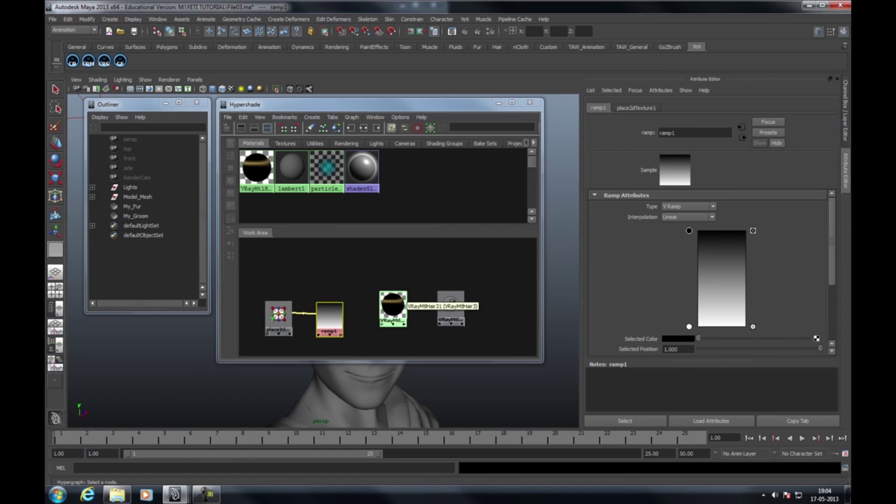
Connect ramp1 to the Transparency of the VRayMtlHair31 material and move the Hypershade off the head
click(397, 304)
middle_drag(330, 318, 678, 241)
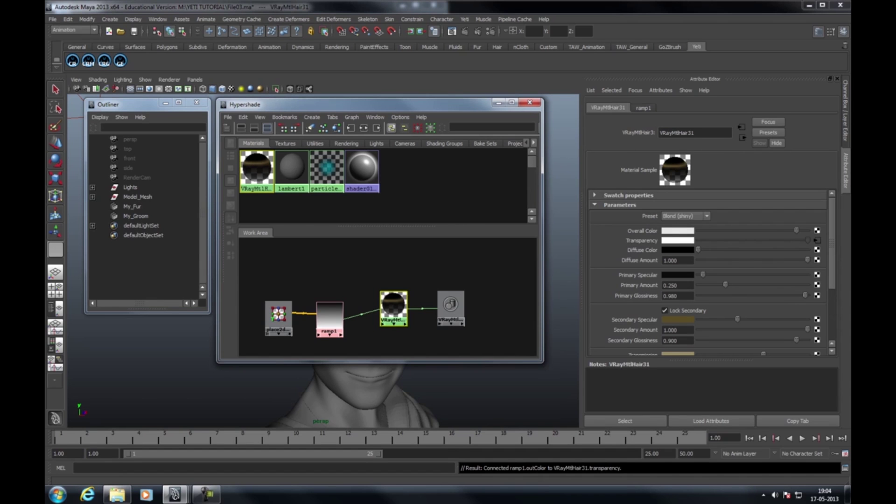
drag(355, 104, 640, 144)
Set My_Groom's Initial Strand Length to 3 and, with a smaller brush, add two strands on the bare scalp beside the existing hair
alt+drag(359, 299, 364, 286)
alt+middle_drag(364, 285, 367, 250)
alt+right_drag(367, 249, 387, 252)
scroll(355, 280, up, 2)
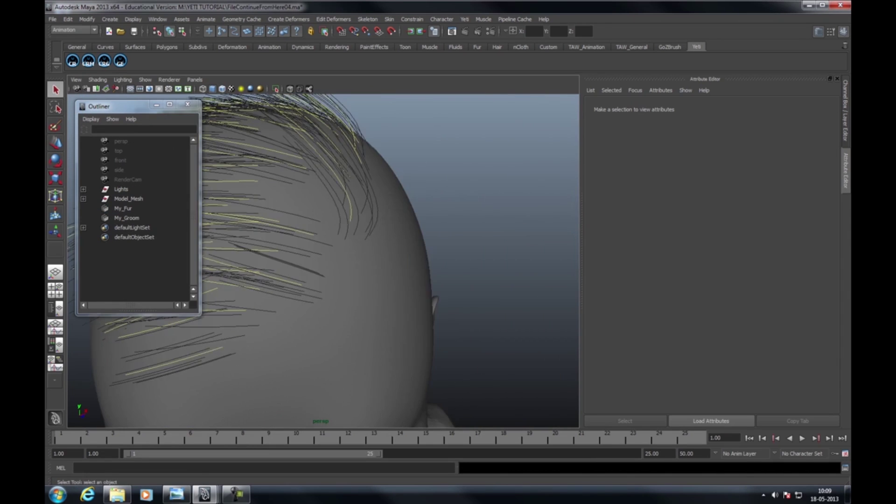
alt+middle_drag(327, 243, 399, 270)
click(127, 218)
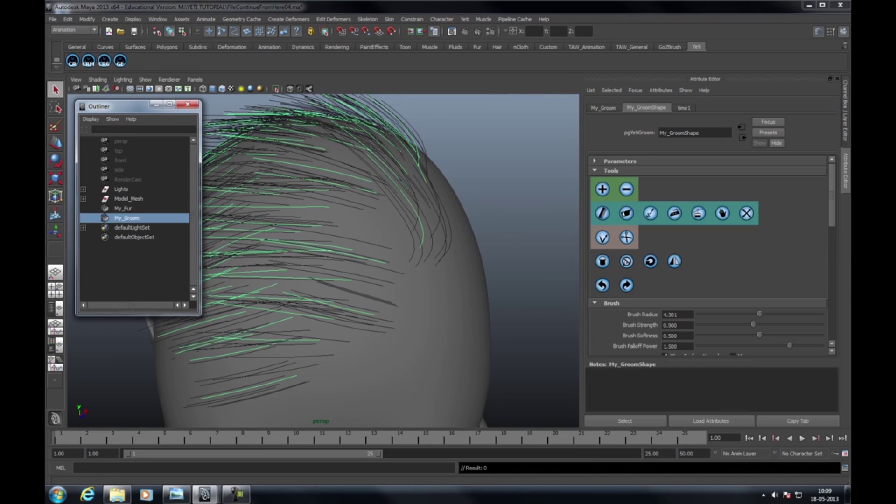
click(602, 189)
mouse_move(368, 240)
middle_down()
mouse_move(347, 233)
mouse_move(347, 222)
mouse_move(372, 224)
middle_up()
click(605, 161)
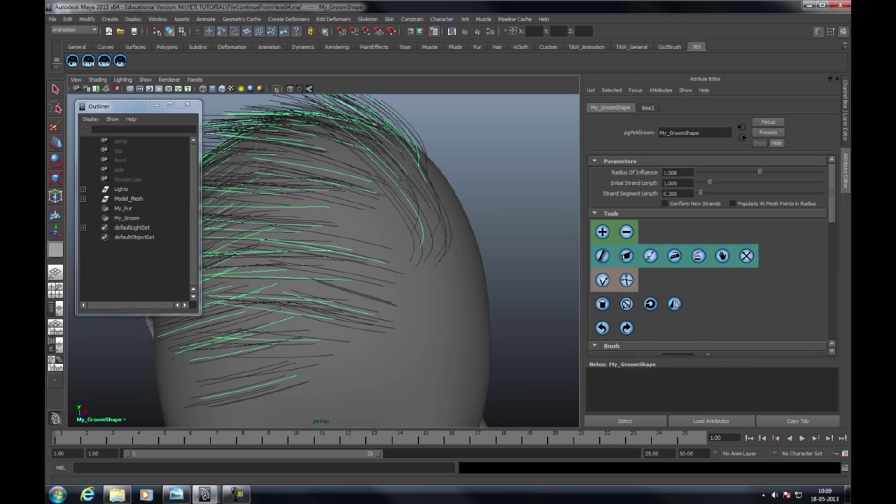
click(665, 182)
click(374, 223)
click(414, 272)
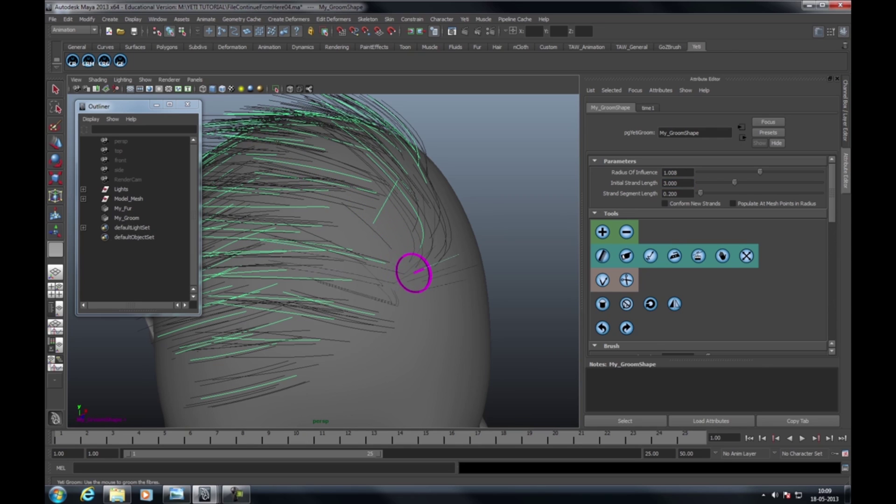
Add more groom strands on the bare scalp along the front and side edges of the existing hair
click(380, 292)
alt+drag(376, 293, 314, 250)
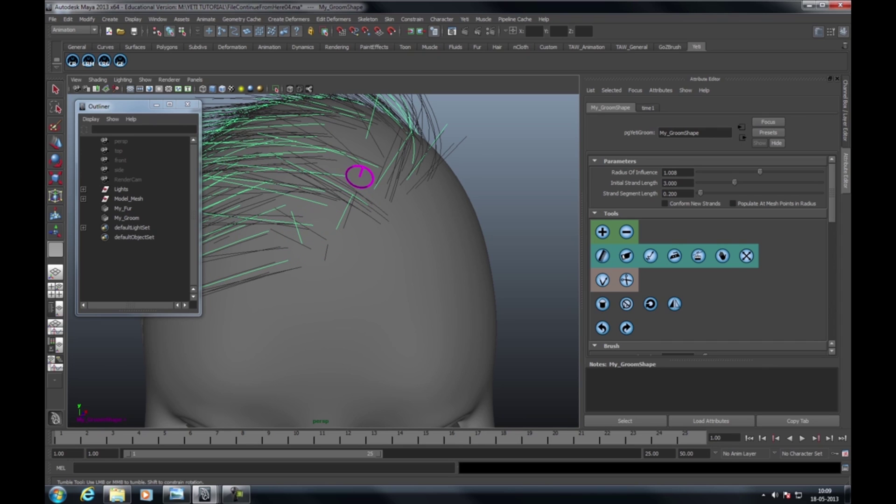
mouse_move(360, 144)
alt+mouse_down()
mouse_move(360, 200)
mouse_move(320, 210)
alt+mouse_up()
click(387, 277)
click(389, 255)
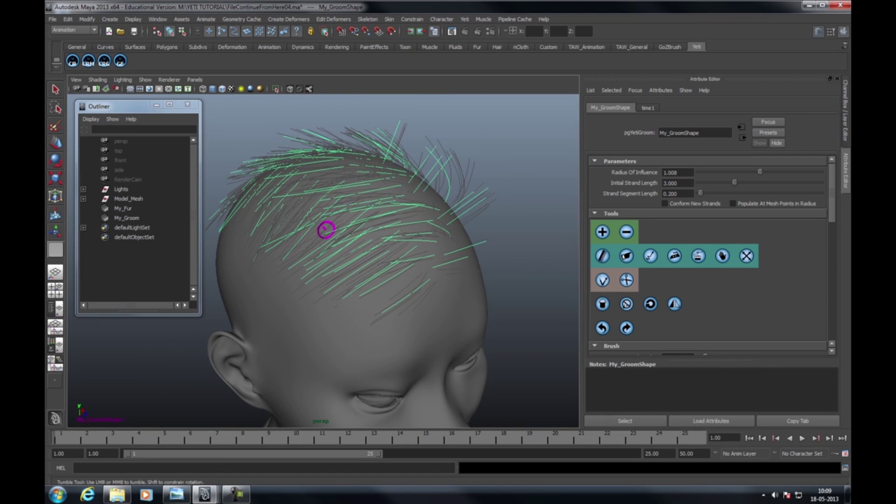
mouse_move(422, 264)
alt+mouse_down()
mouse_move(382, 243)
mouse_move(380, 250)
mouse_move(480, 260)
alt+mouse_up()
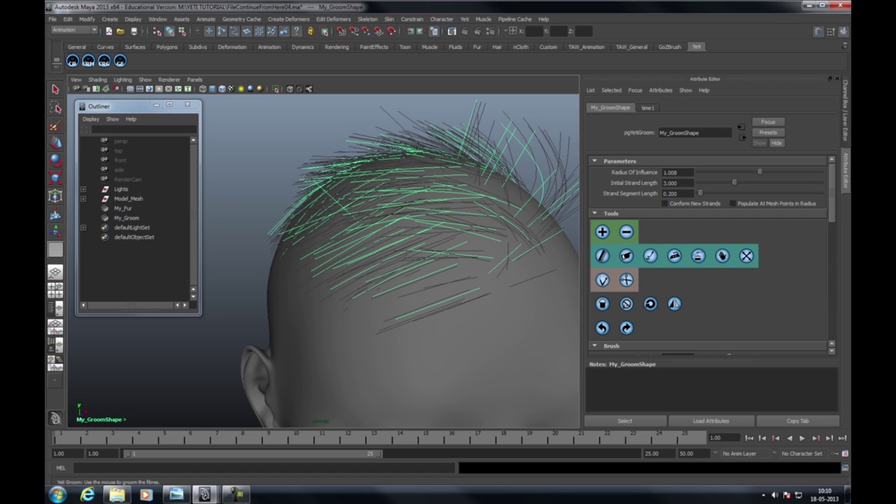
Review My_Groom's Brush settings and its attribute list
scroll(708, 256, down, 5)
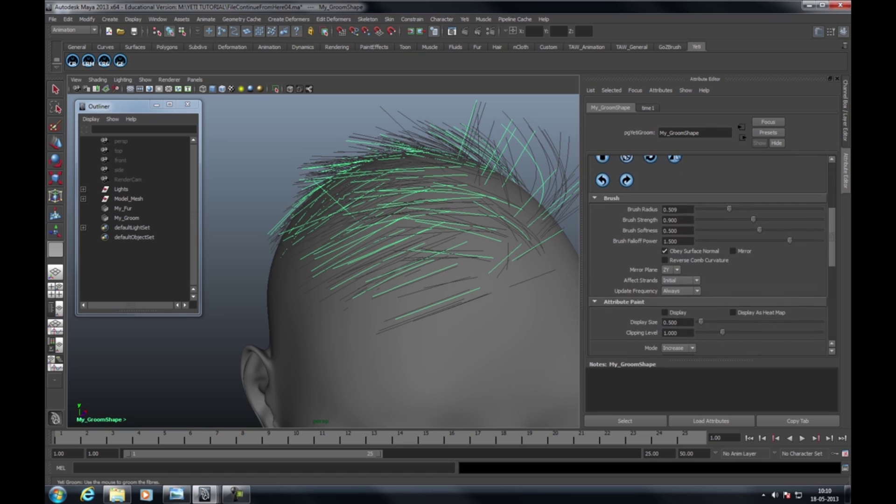
scroll(708, 247, down, 2)
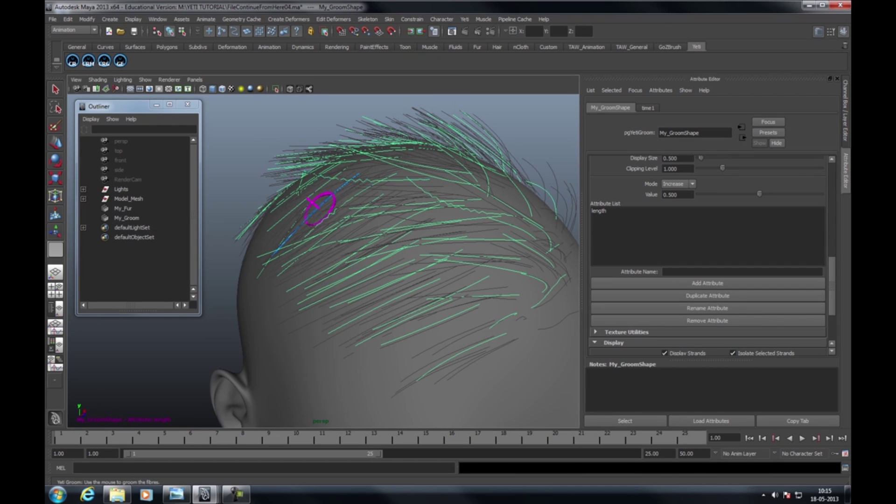
mouse_move(320, 205)
alt+mouse_down()
mouse_move(390, 244)
mouse_move(410, 234)
alt+mouse_up()
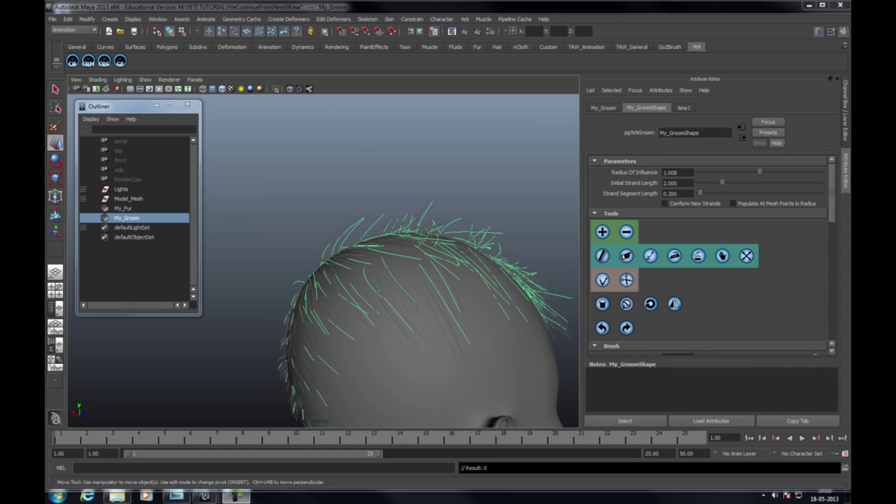
Switch to component selection, select the tip of a long hanging strand and move it along the vertical axis
alt+drag(299, 262, 448, 260)
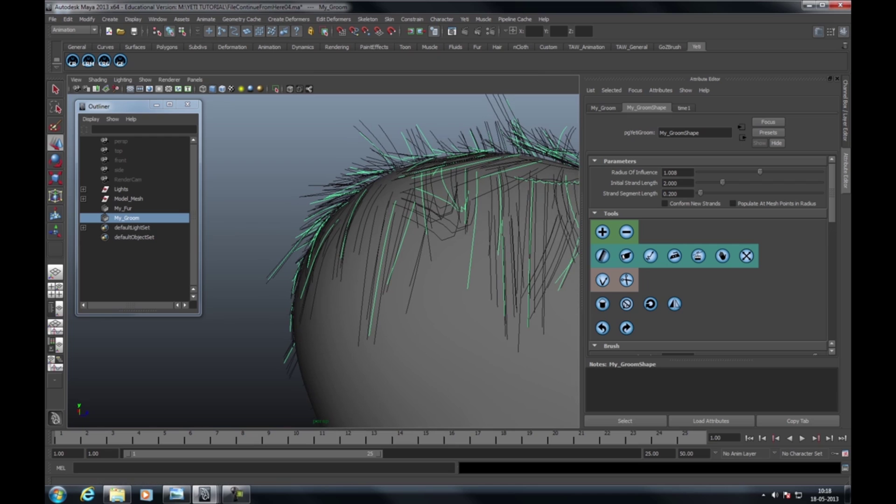
click(182, 31)
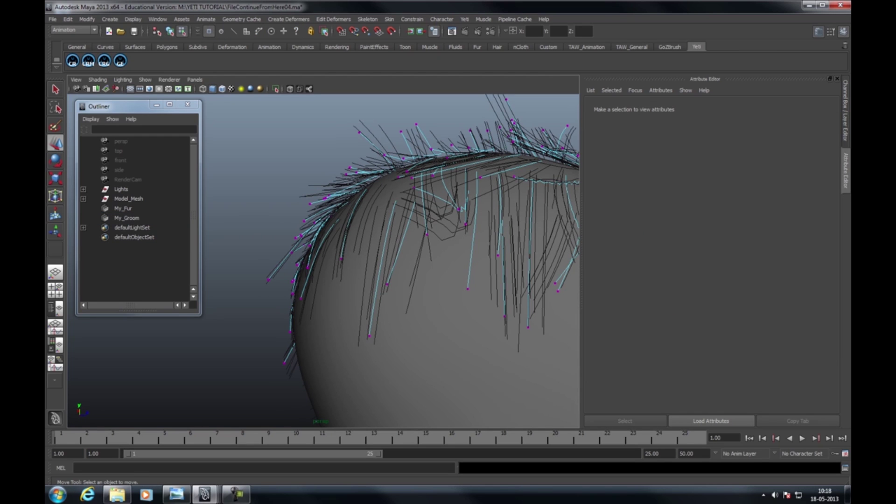
click(369, 336)
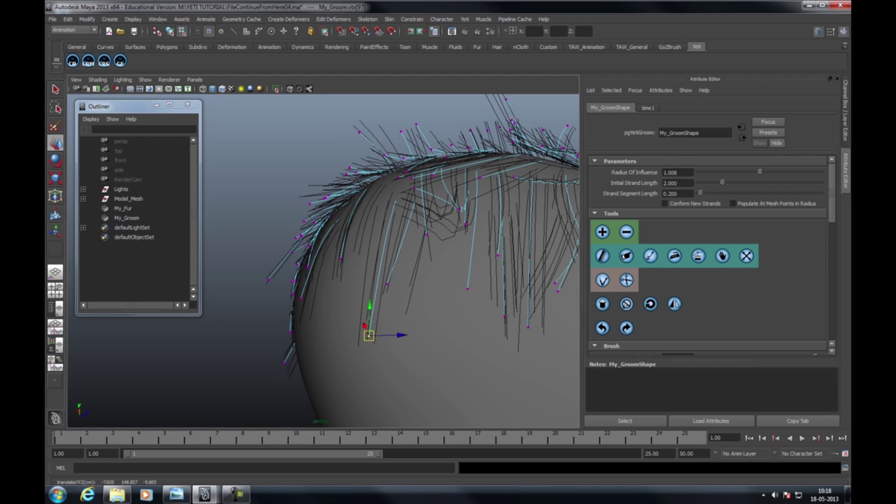
alt+drag(369, 336, 341, 310)
drag(310, 279, 310, 283)
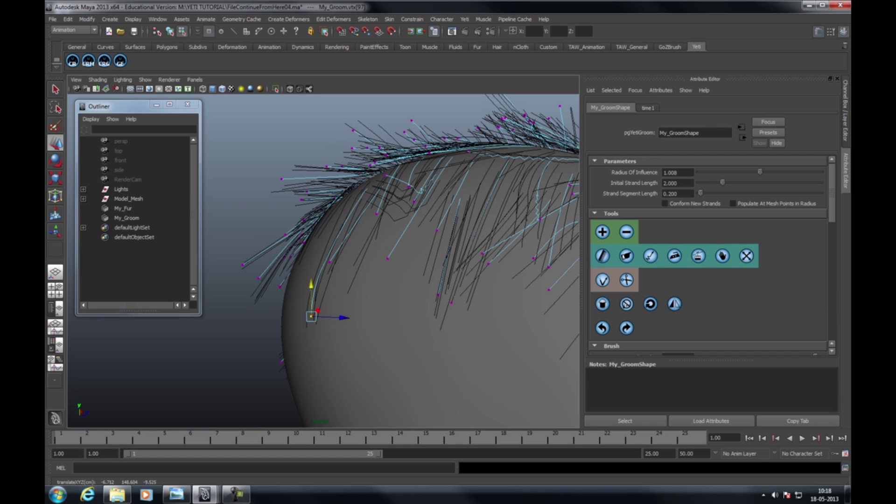
Select the neighbouring strand's tip and move it, using a soft-selection falloff radius of 4.65
click(330, 262)
mouse_move(329, 230)
mouse_down()
mouse_move(330, 215)
mouse_move(330, 230)
mouse_up()
key(b)
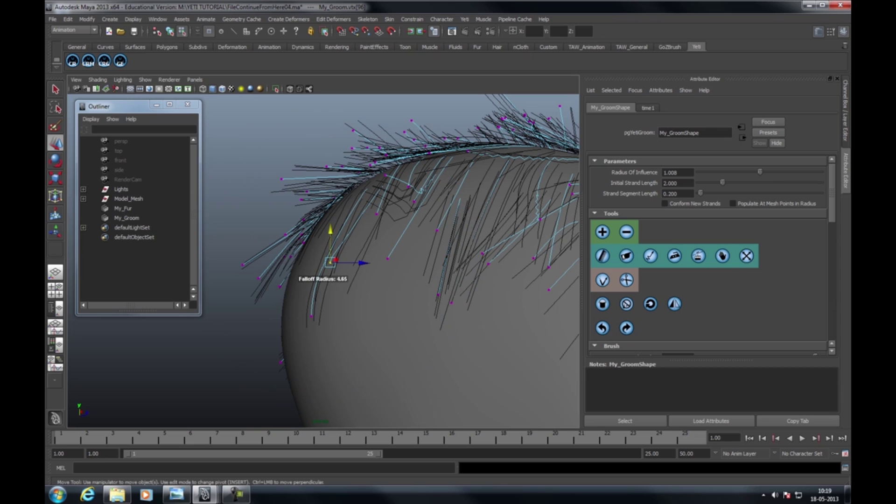
drag(360, 263, 345, 249)
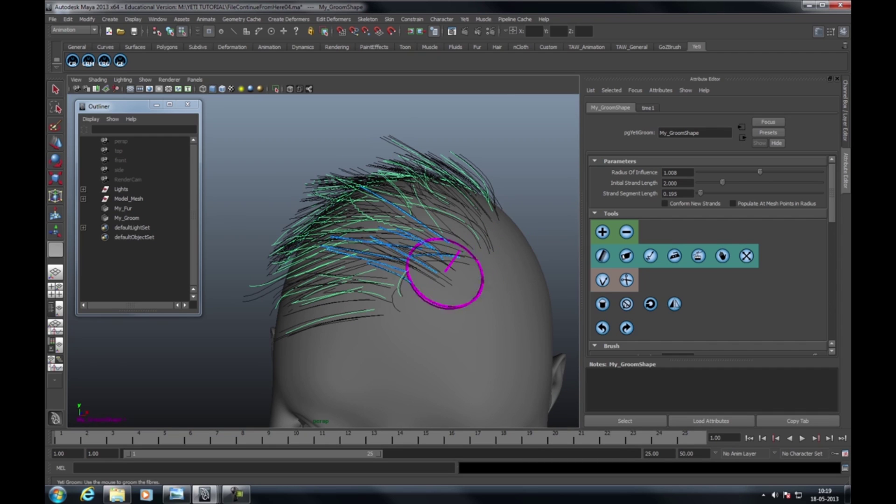
Shrink the groom brush and add three strands in the sparse area at the front hairline above the forehead
mouse_move(416, 286)
middle_down()
mouse_move(410, 276)
mouse_move(421, 279)
middle_up()
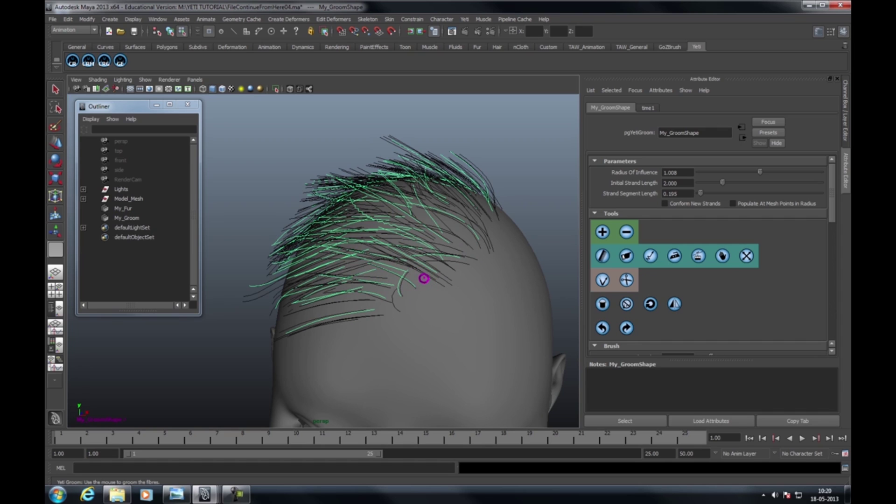
click(423, 279)
click(408, 289)
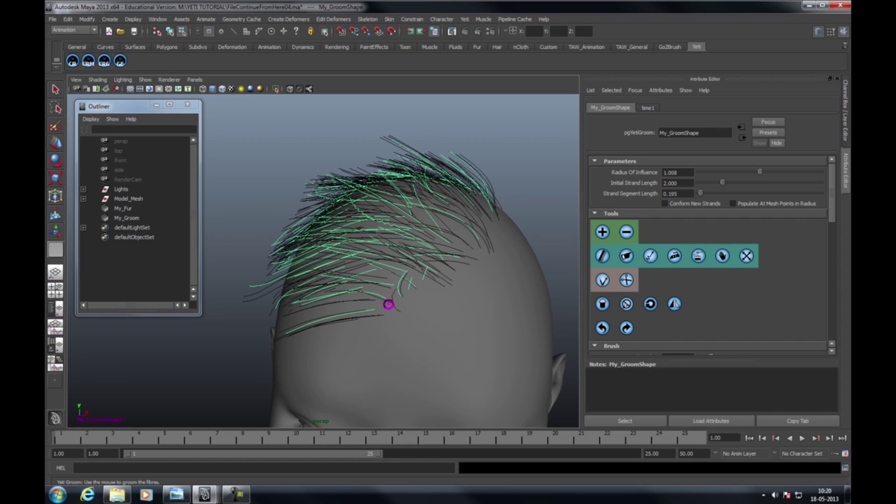
drag(388, 304, 392, 304)
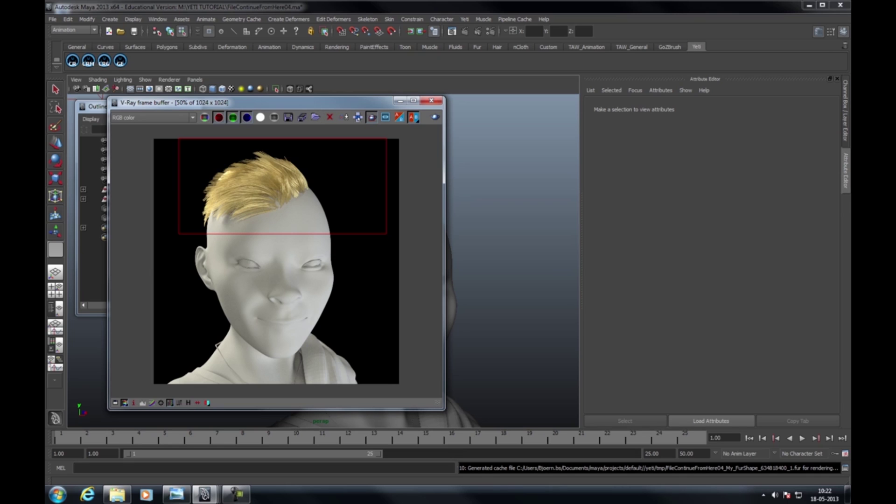
Inspect the rendered hair in the V-Ray frame buffer, moving its window aside from the groom attributes
drag(276, 102, 219, 96)
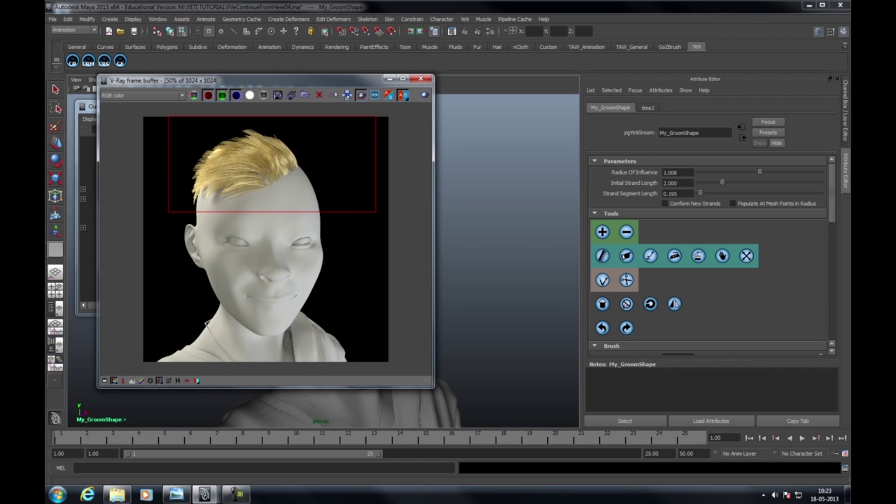
drag(186, 80, 143, 88)
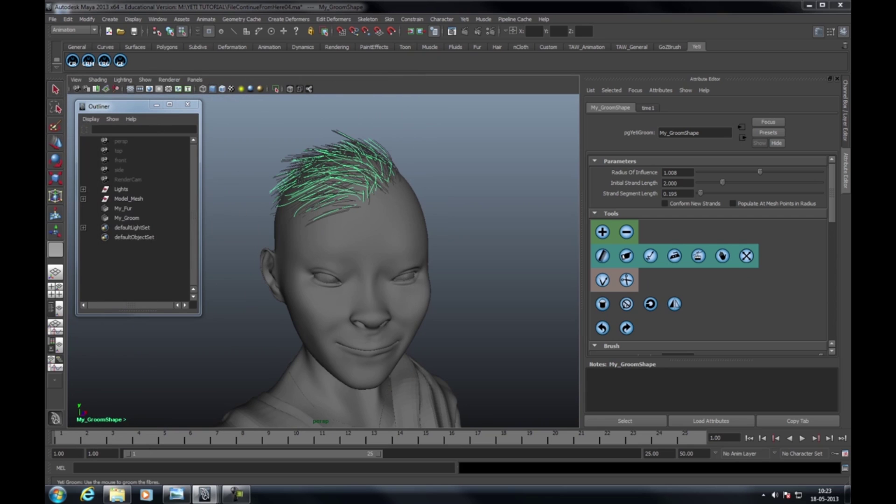